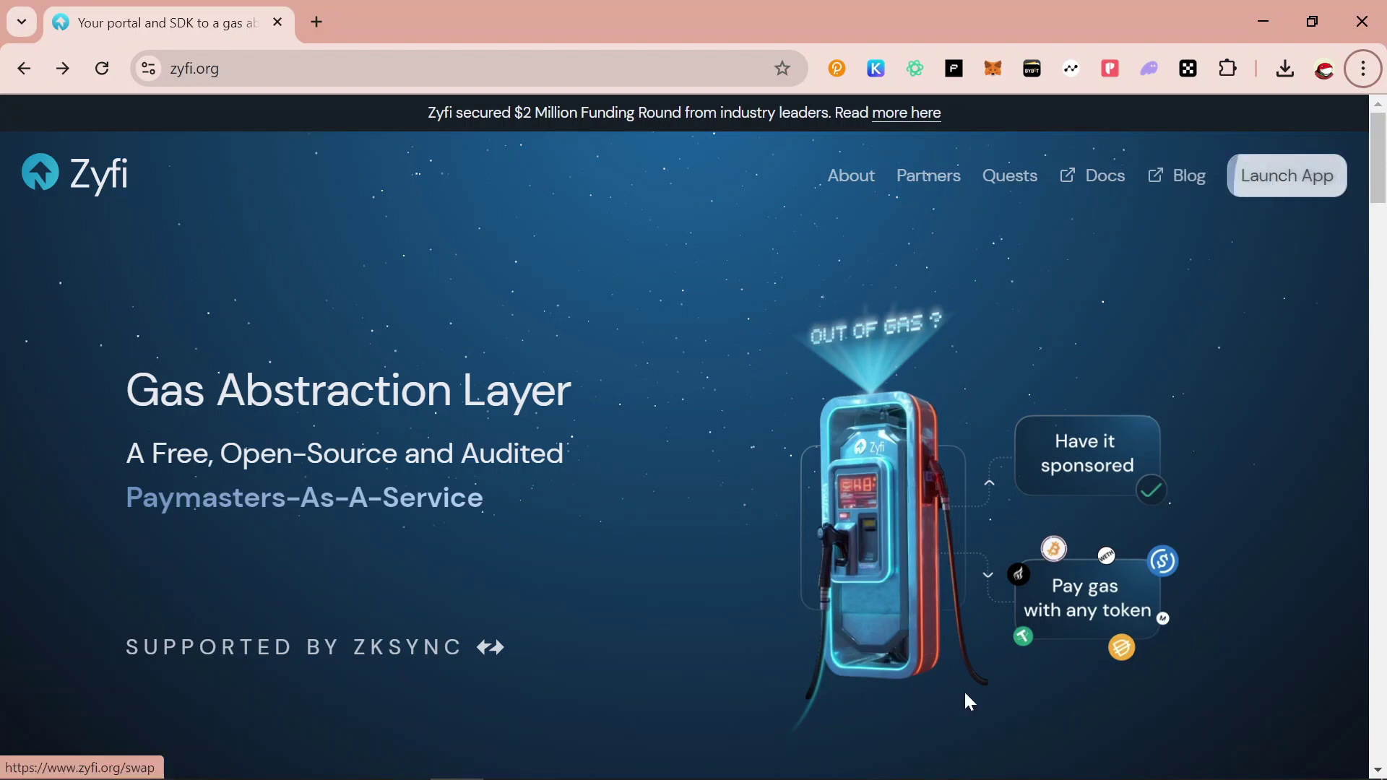
Launch the Zyfi swap app from the zyfi.org homepage
click(1263, 177)
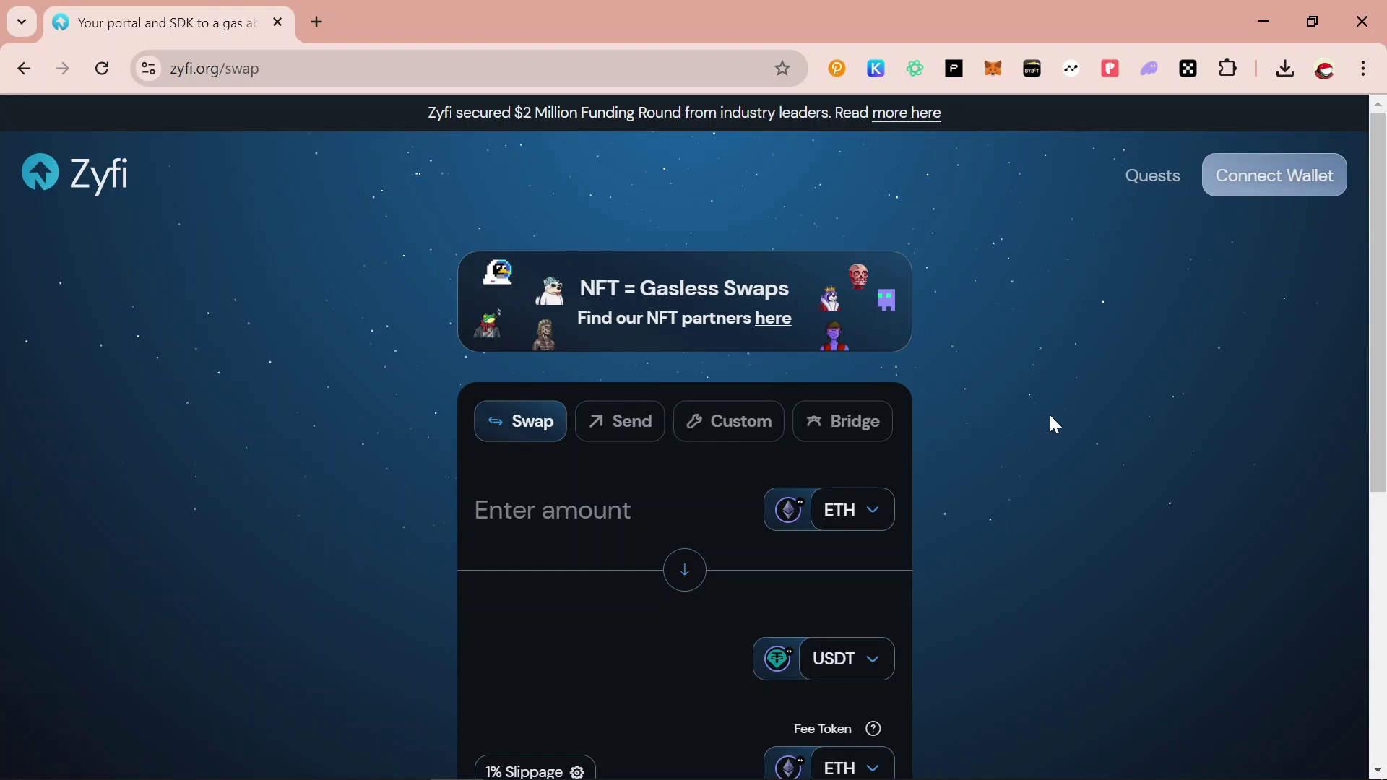
Connect the MetaMask wallet so the swap form shows a 0.0054 ETH balance
scroll(1054, 424, down, 1)
scroll(1055, 424, up, 1)
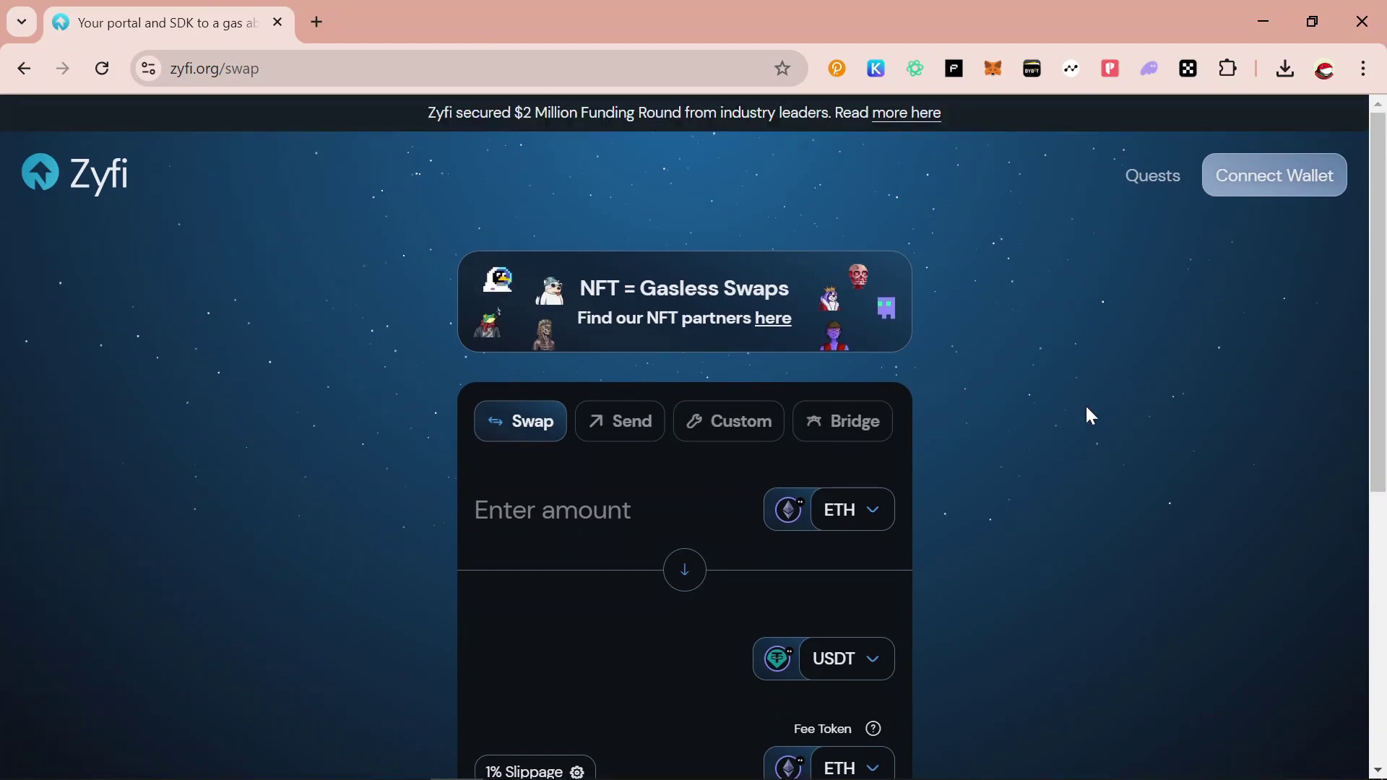
scroll(1086, 407, down, 2)
scroll(1087, 408, up, 2)
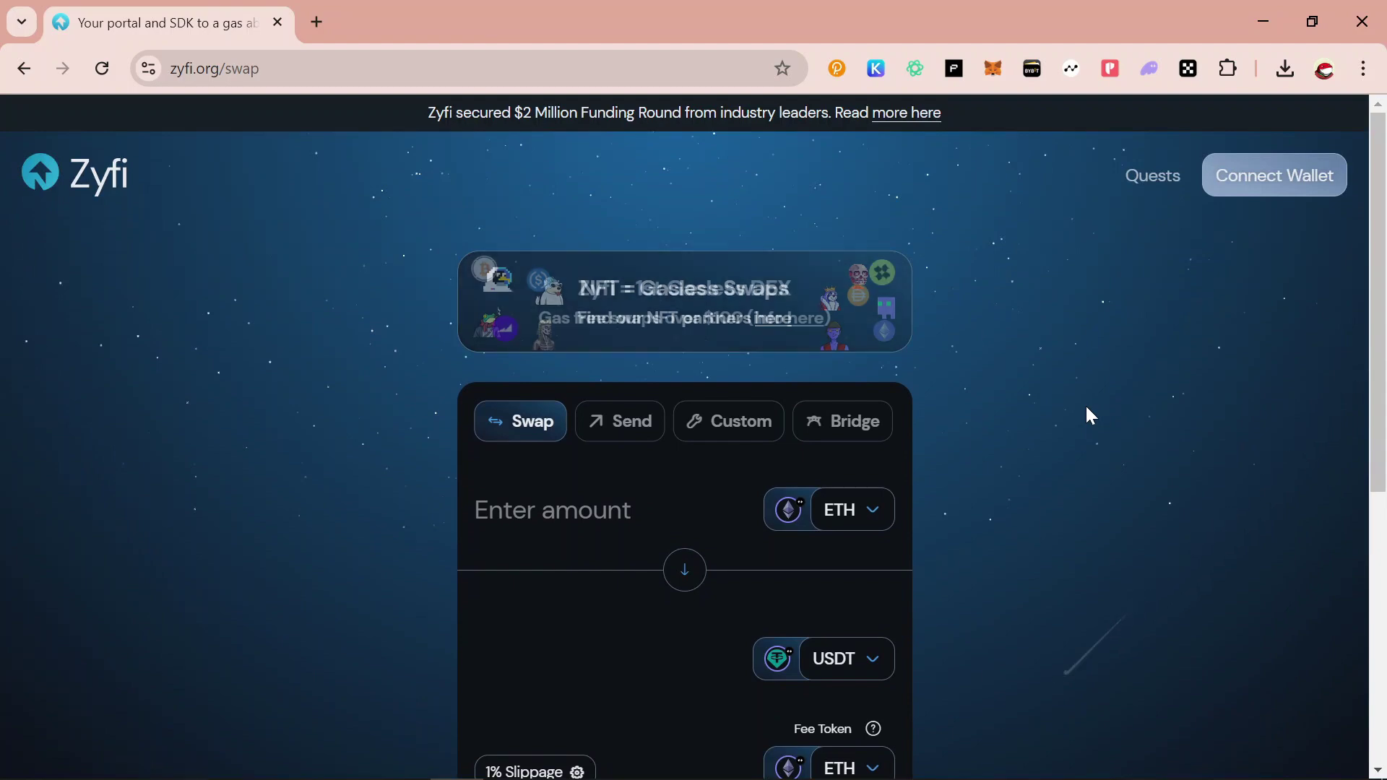
scroll(1087, 413, down, 1)
scroll(1088, 413, up, 1)
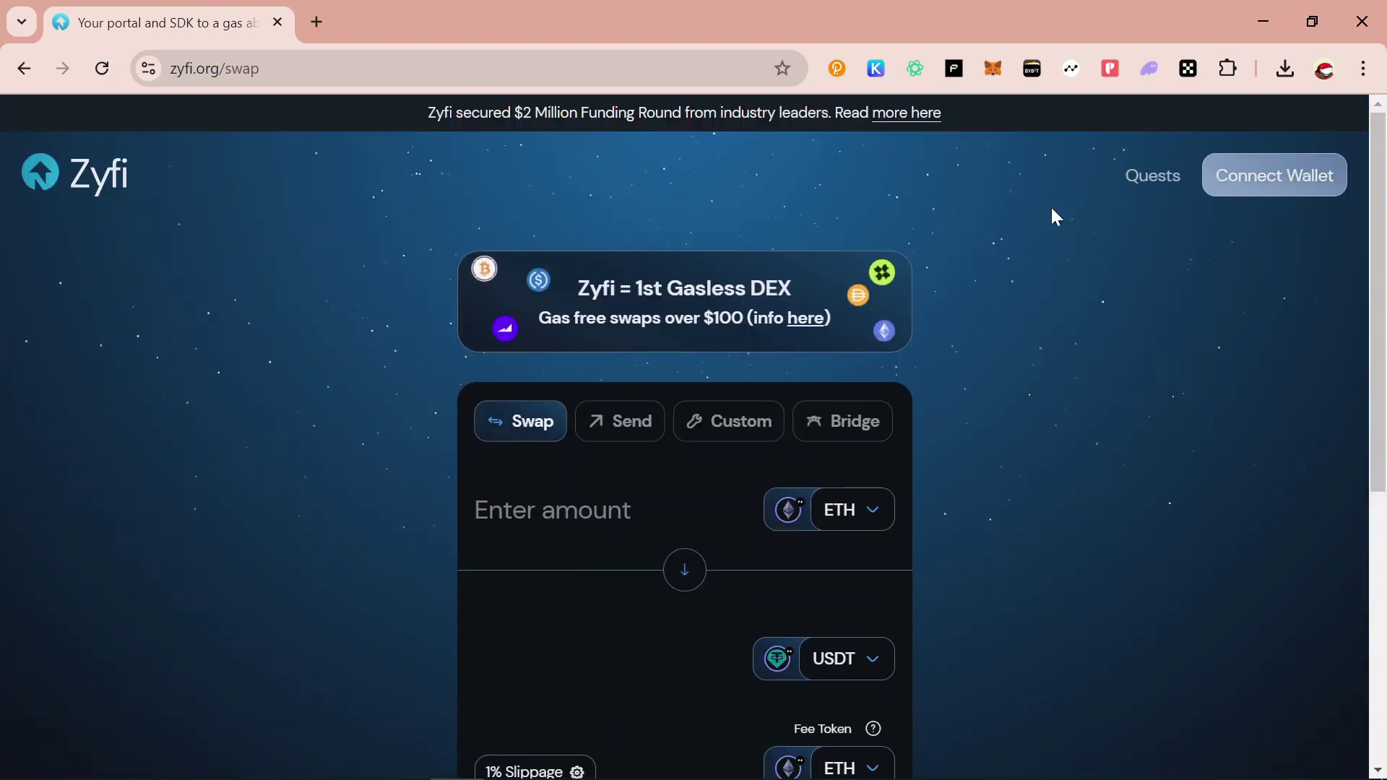
click(1271, 176)
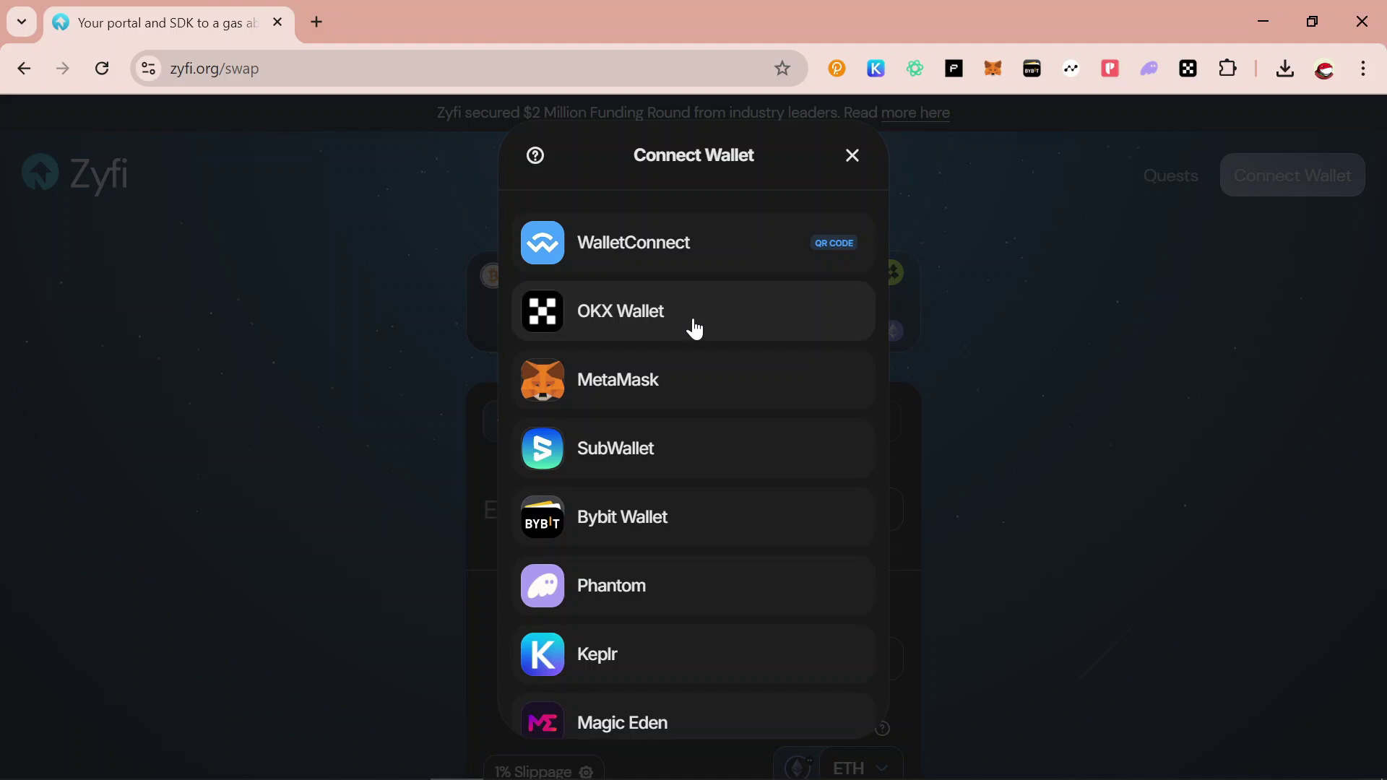
click(683, 382)
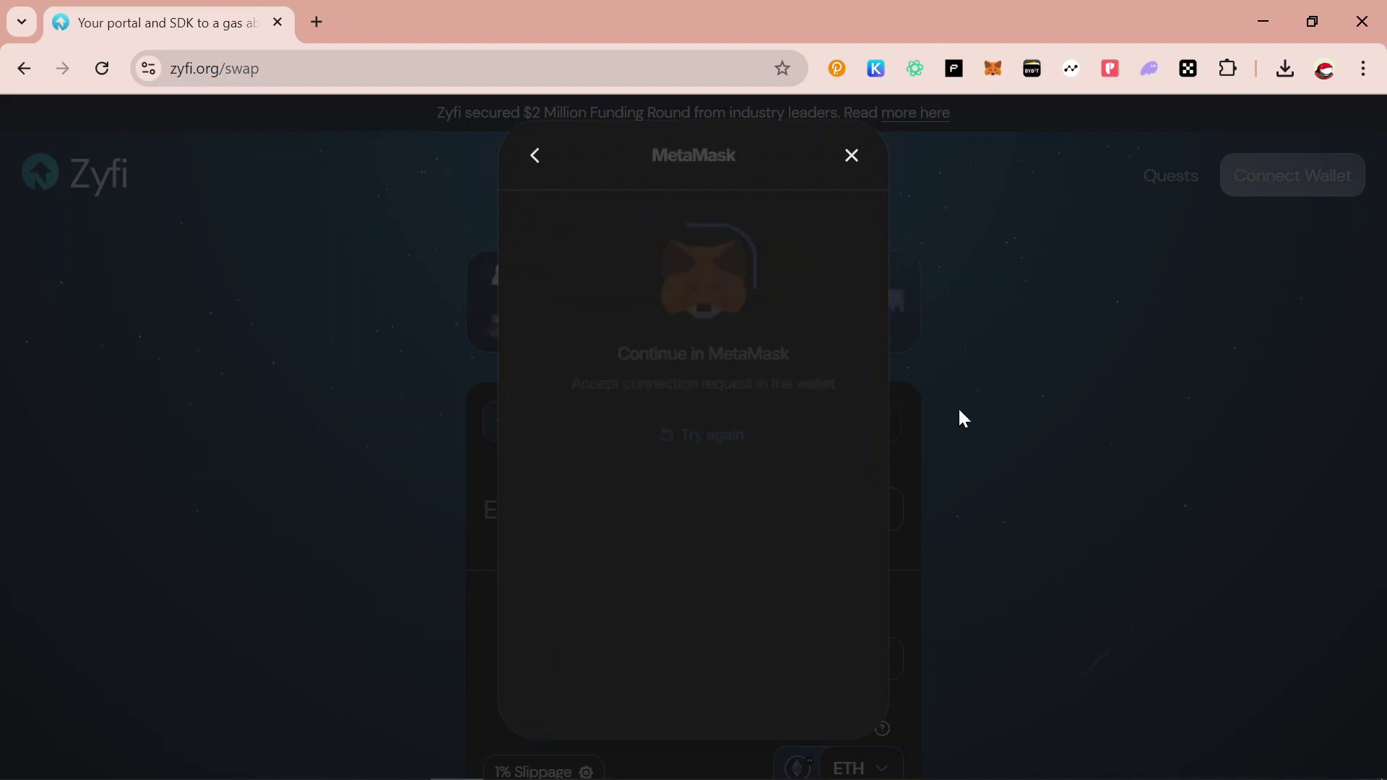
scroll(1002, 430, down, 2)
scroll(1003, 430, down, 1)
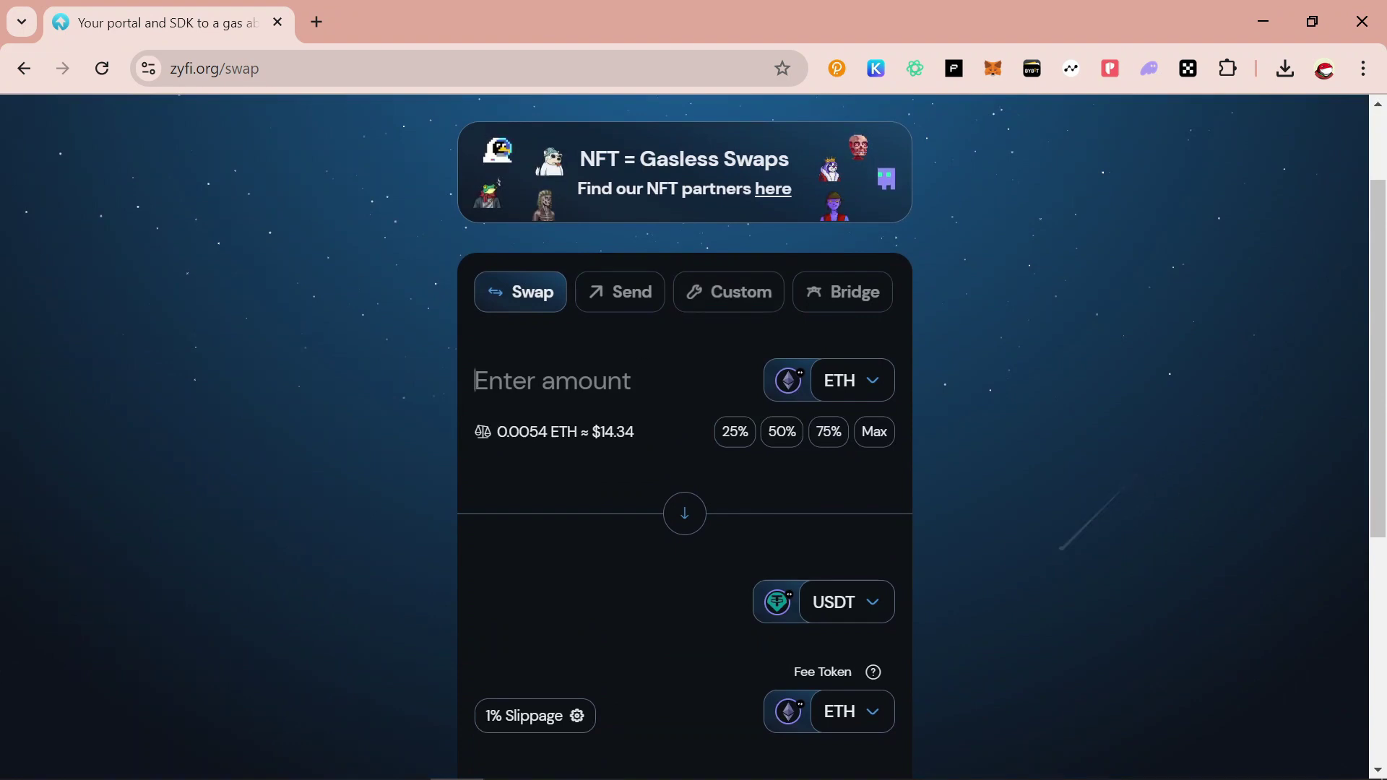
click(847, 389)
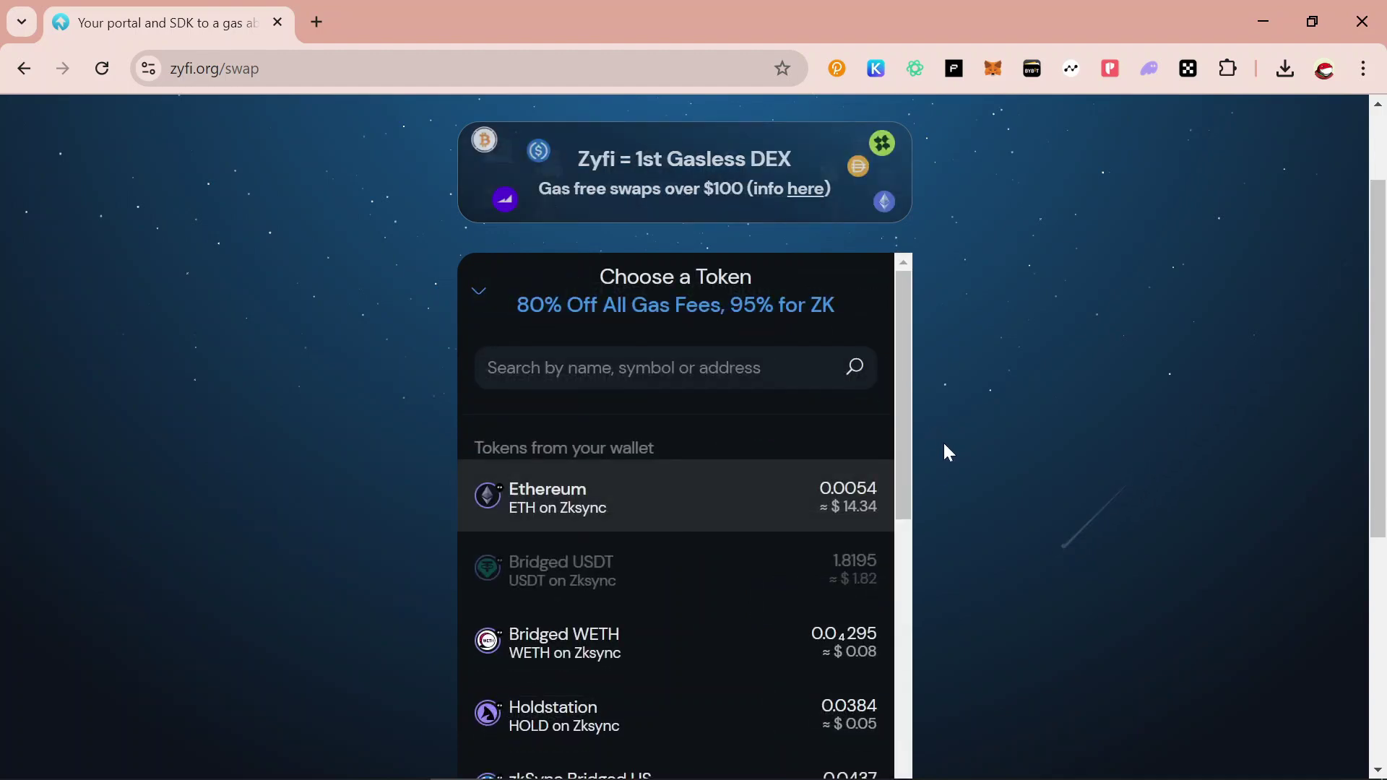
scroll(771, 630, down, 3)
scroll(770, 657, down, 2)
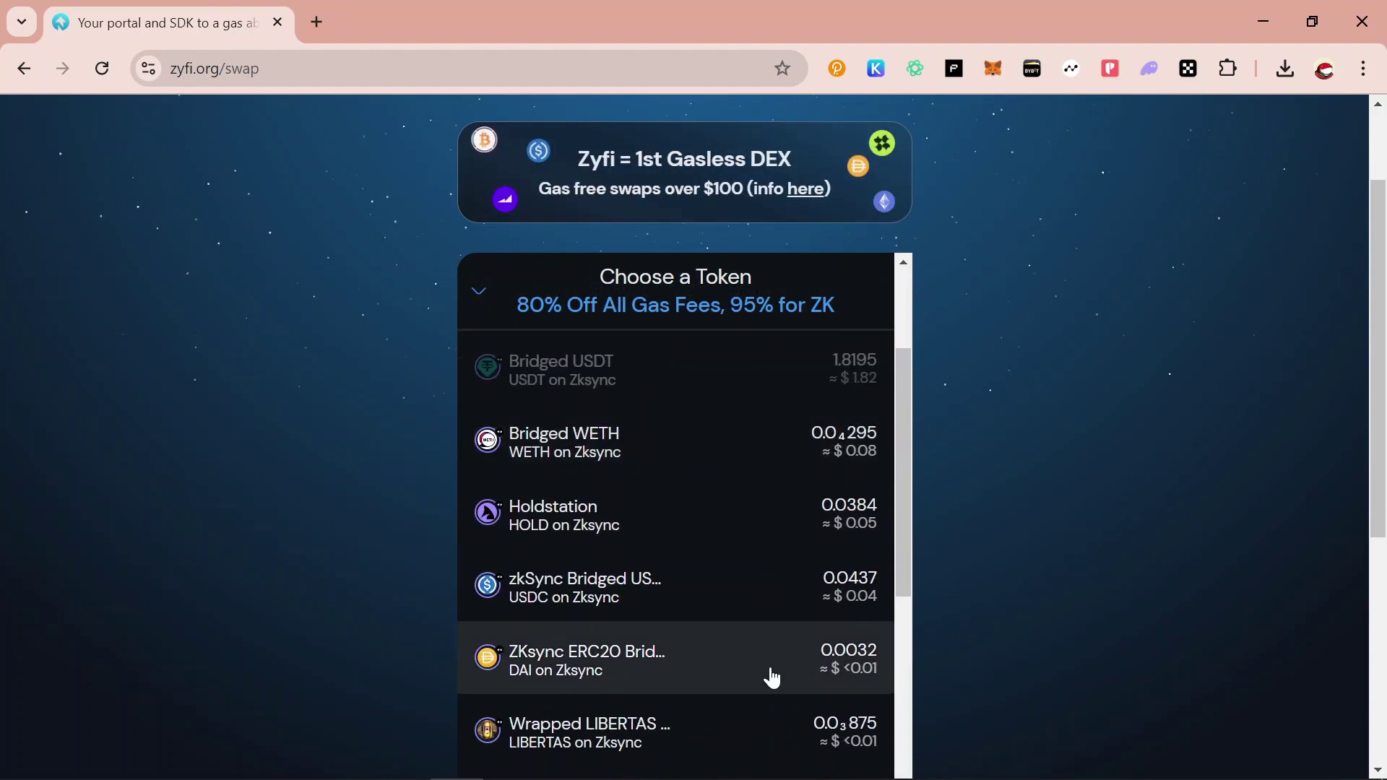
scroll(770, 677, up, 5)
click(1042, 504)
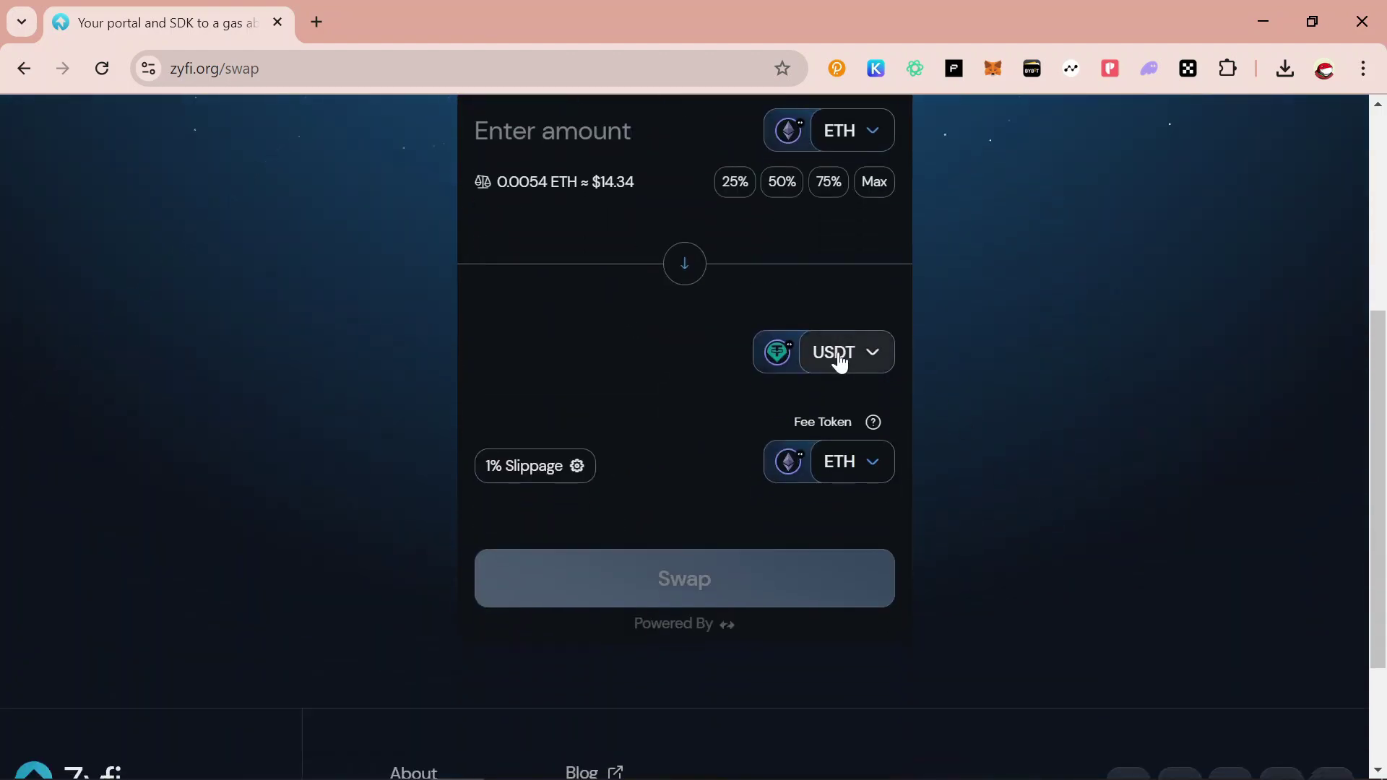
click(838, 359)
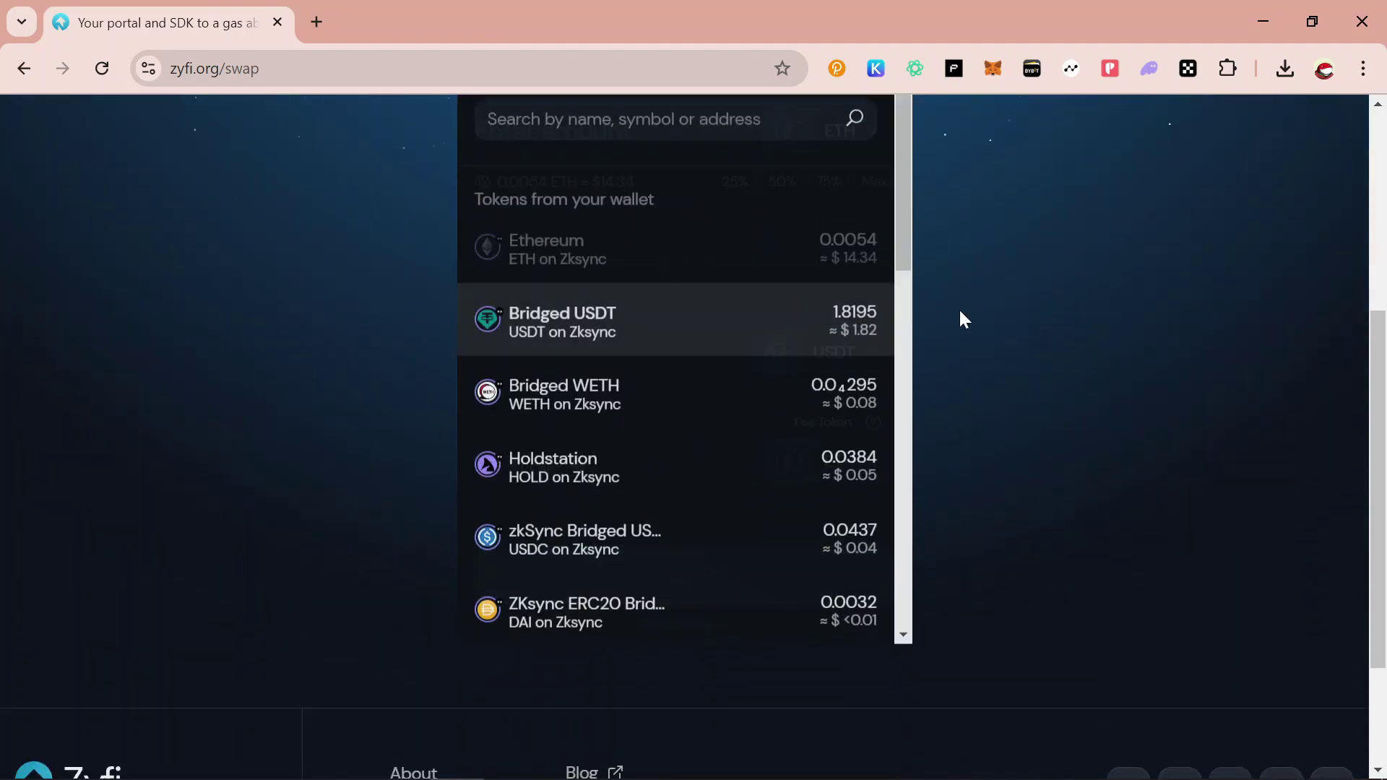
click(1071, 395)
scroll(1072, 394, up, 3)
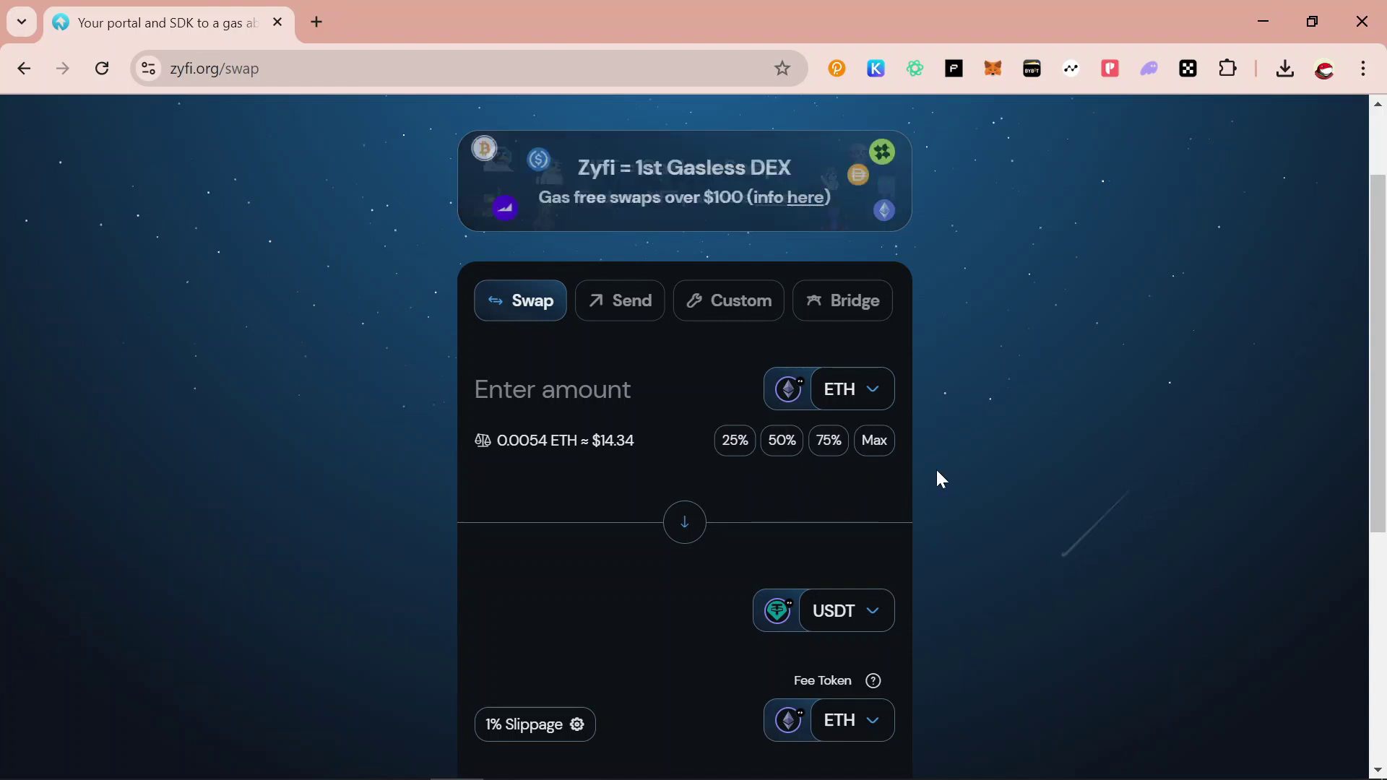
Set the swap amount to 50% of the ETH balance, about 0.00271 ETH for 7.16 USDT
click(744, 447)
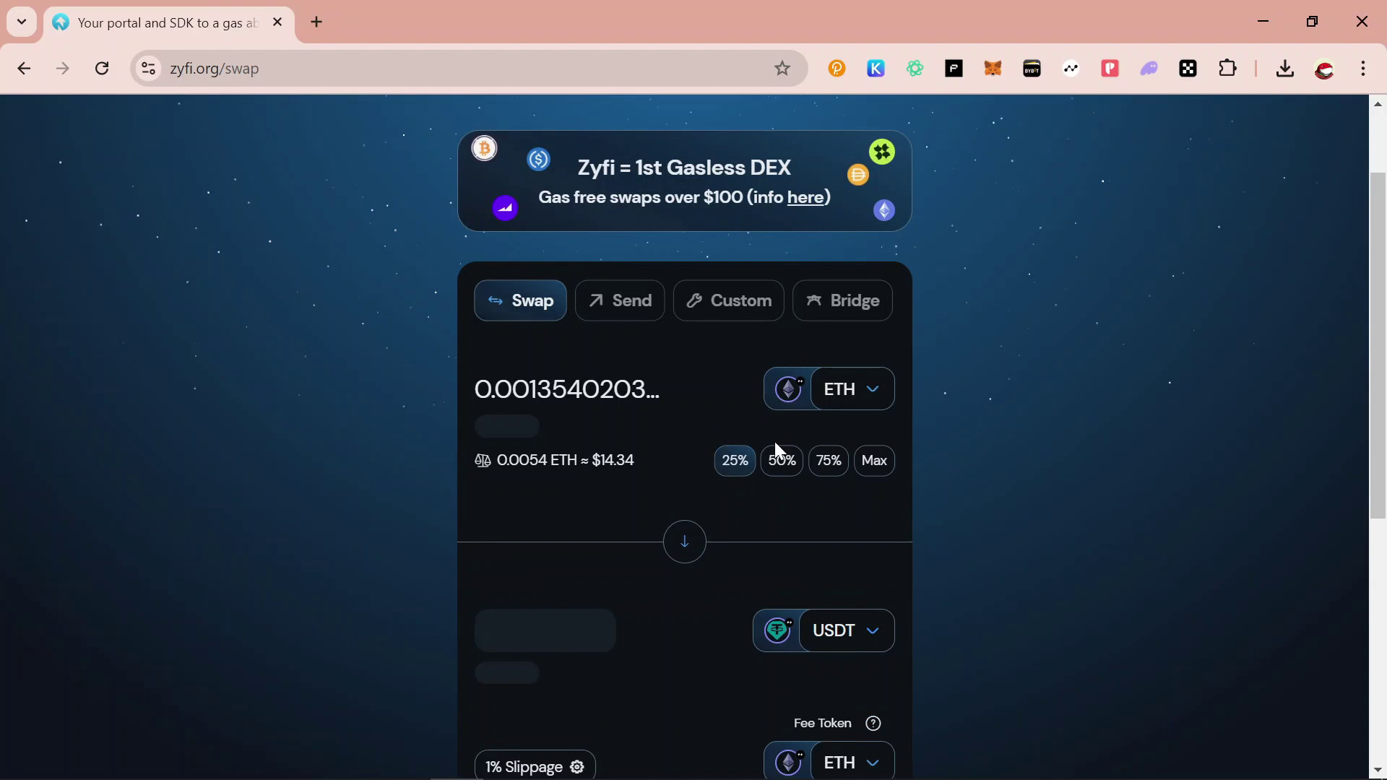
click(780, 462)
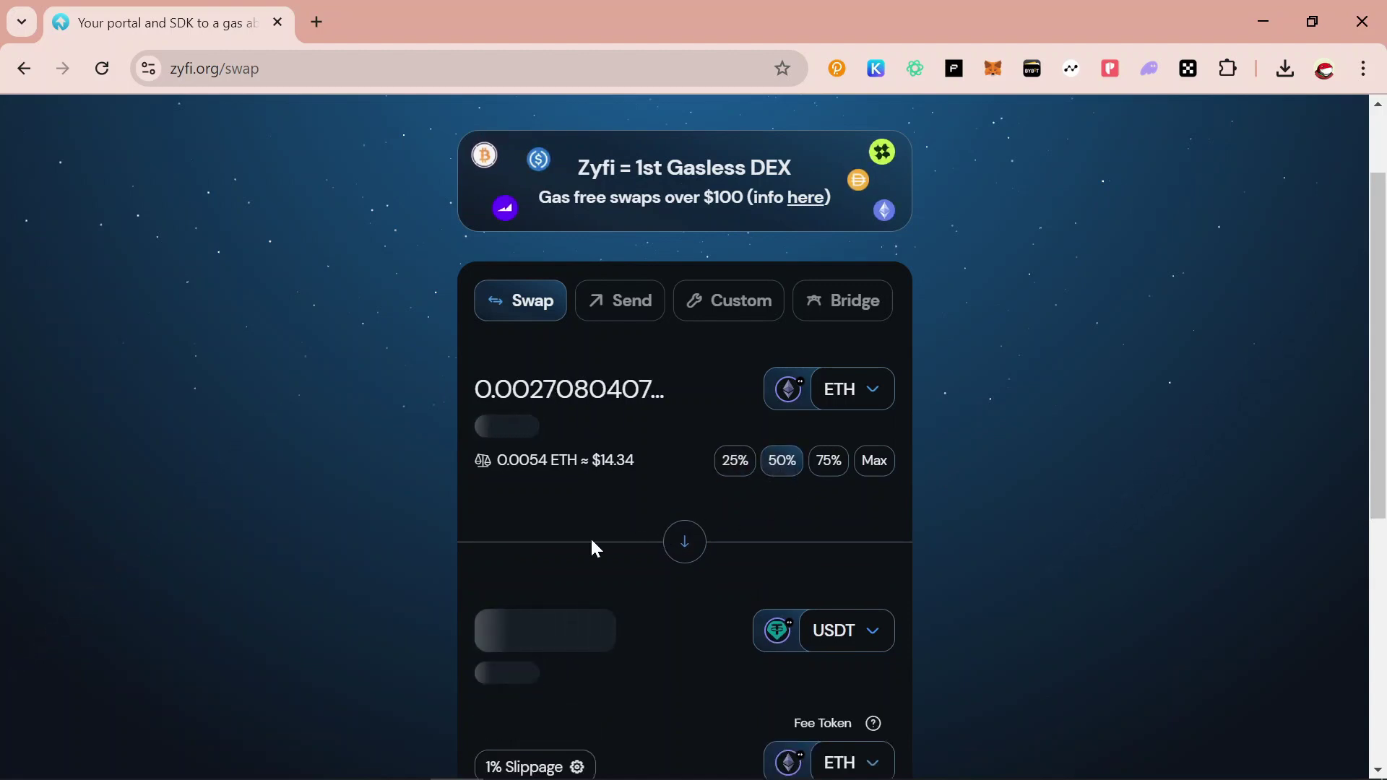
scroll(591, 547, down, 1)
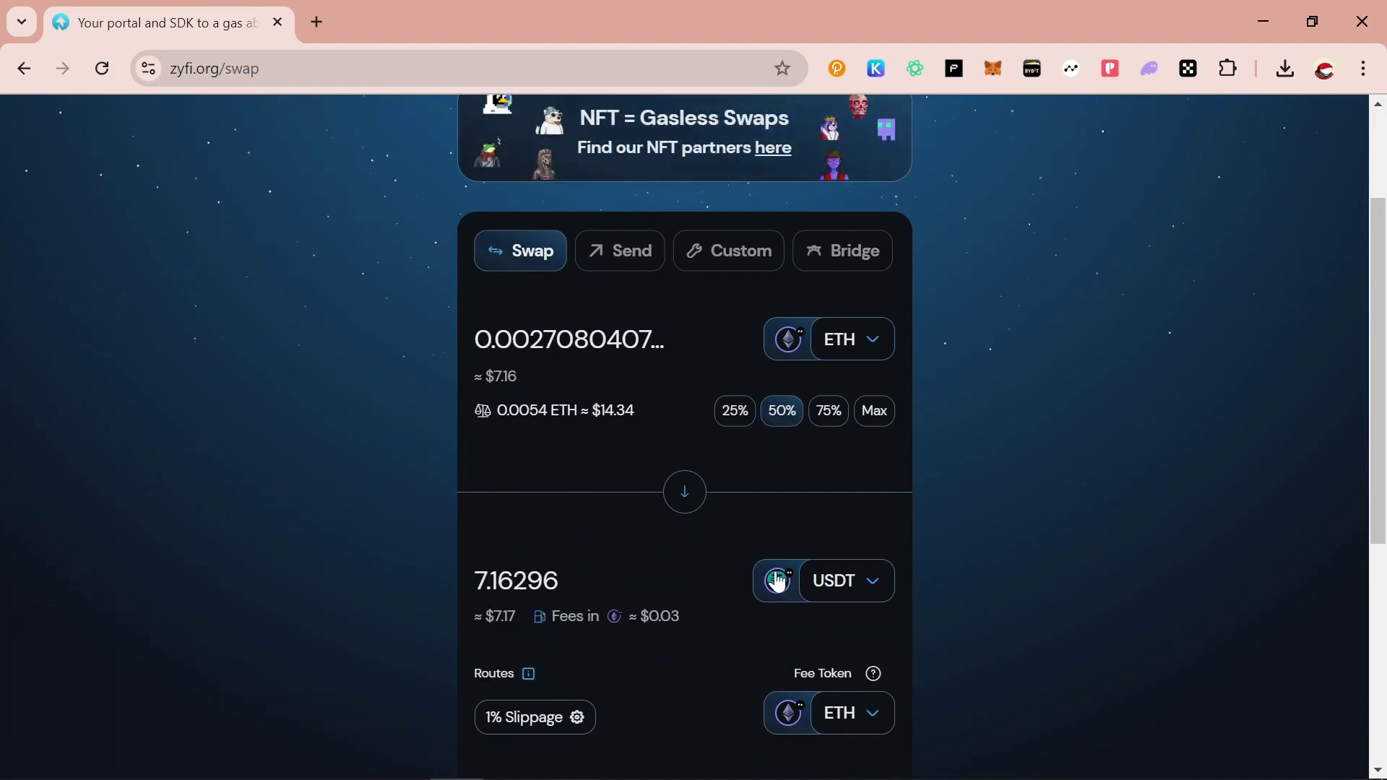
scroll(980, 509, down, 2)
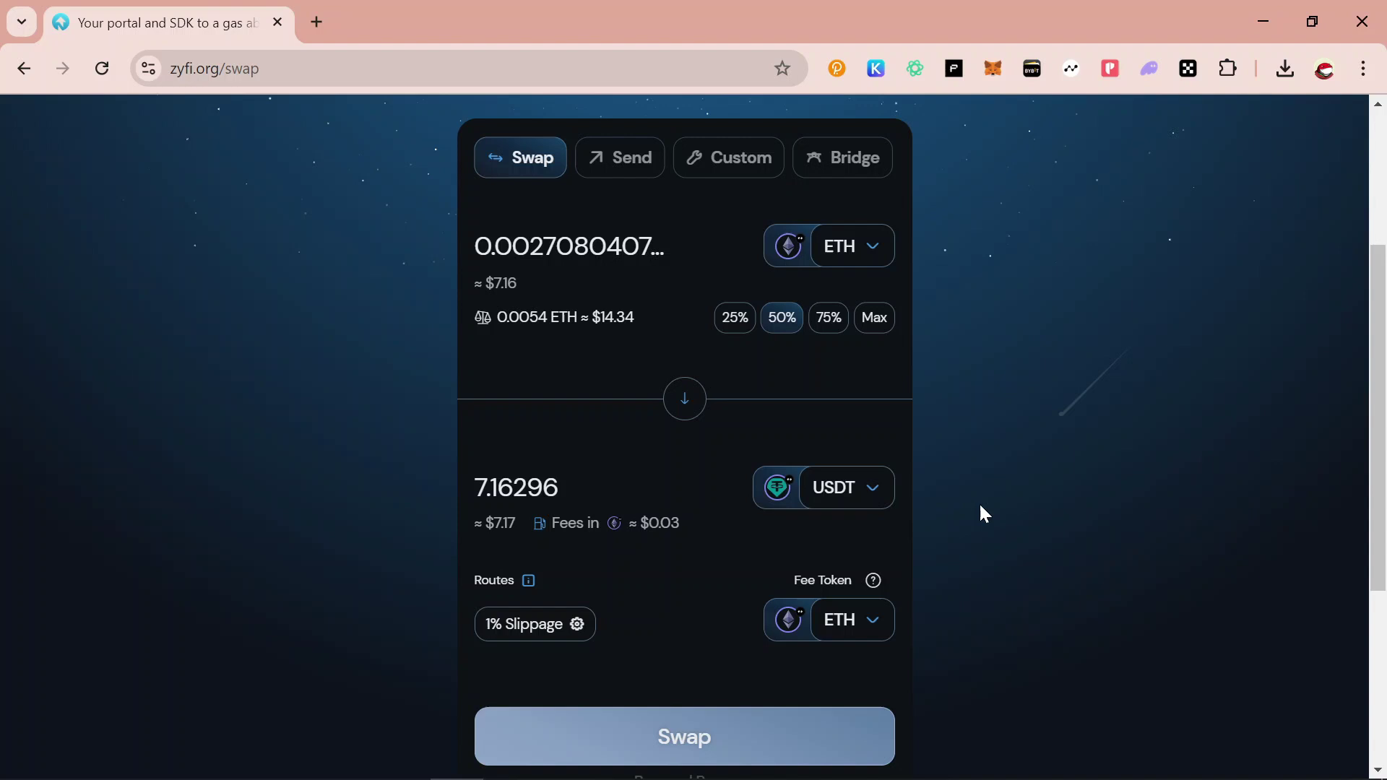
scroll(981, 508, down, 1)
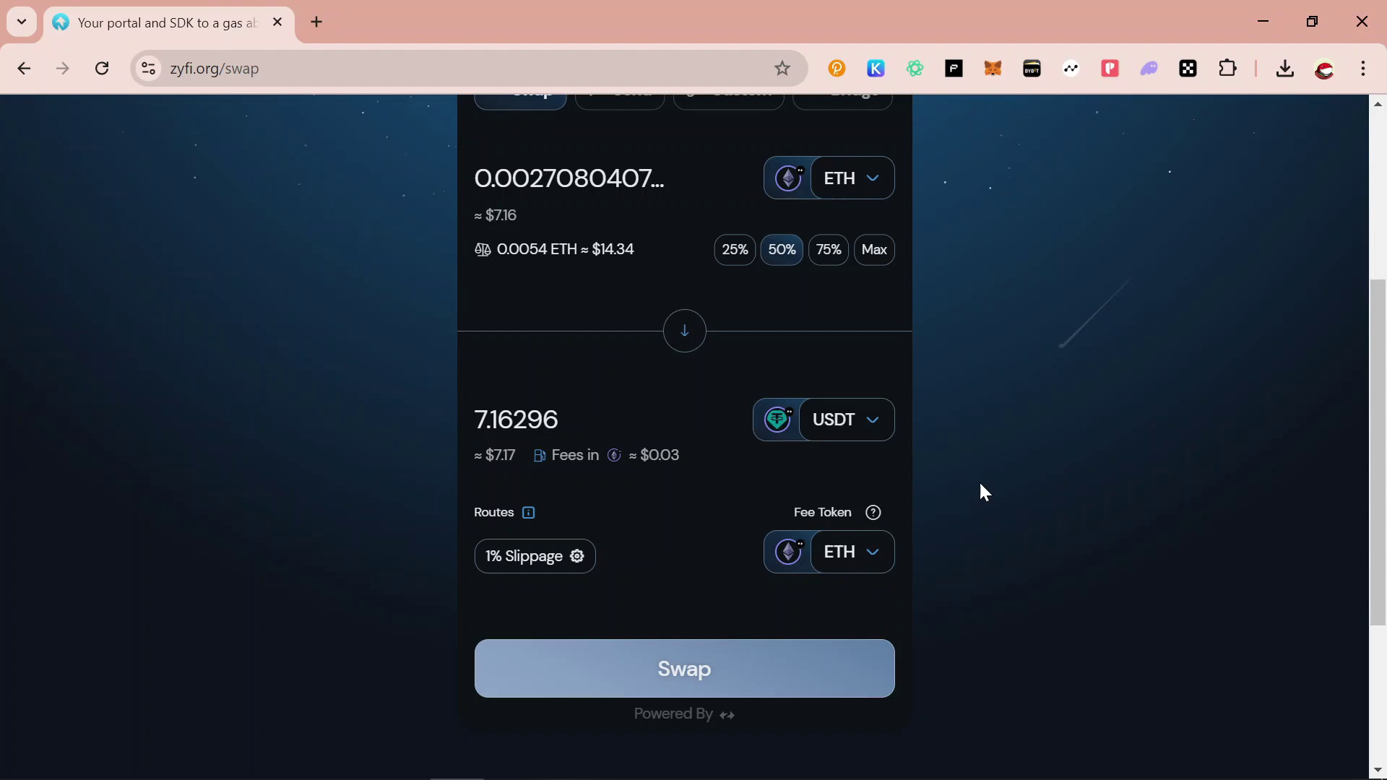
Choose Bridged USDT as the fee token for the swap
click(864, 557)
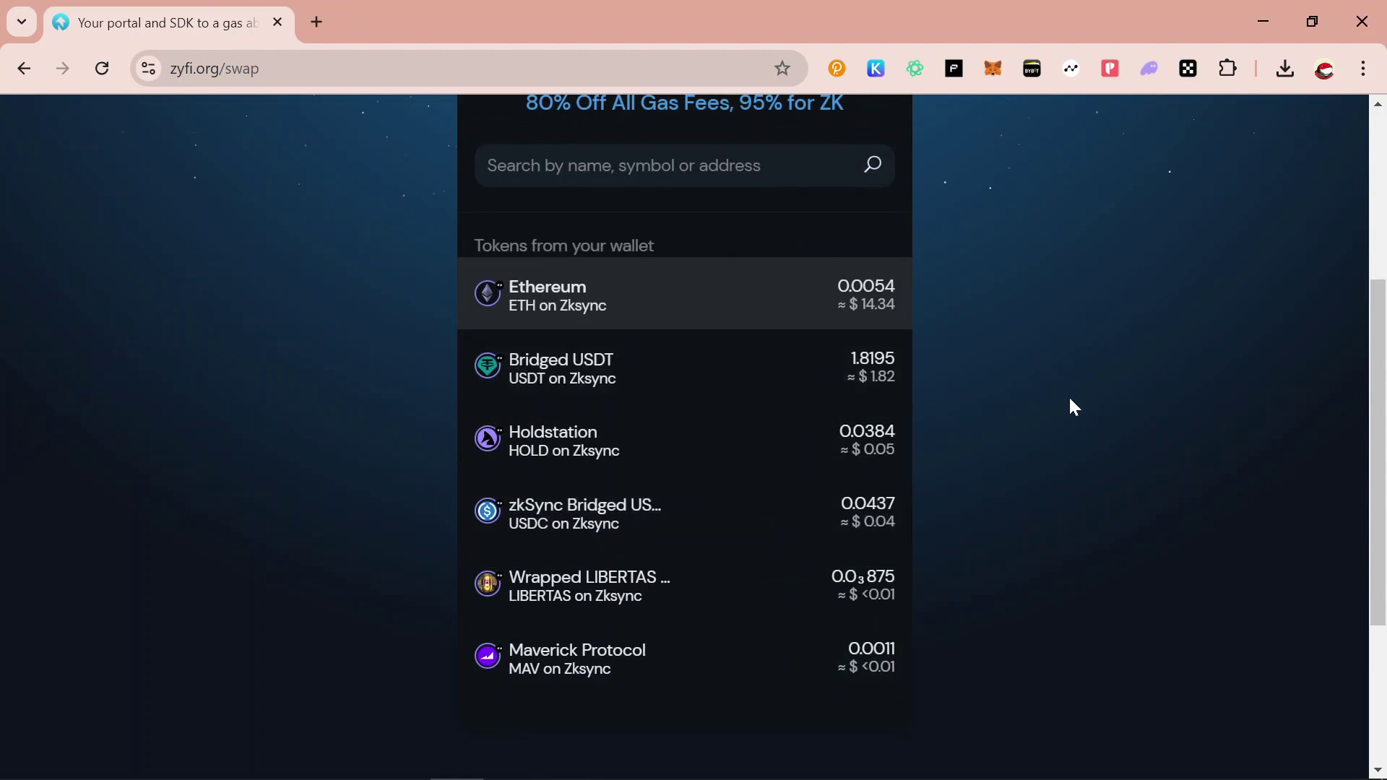
click(696, 361)
scroll(992, 377, up, 1)
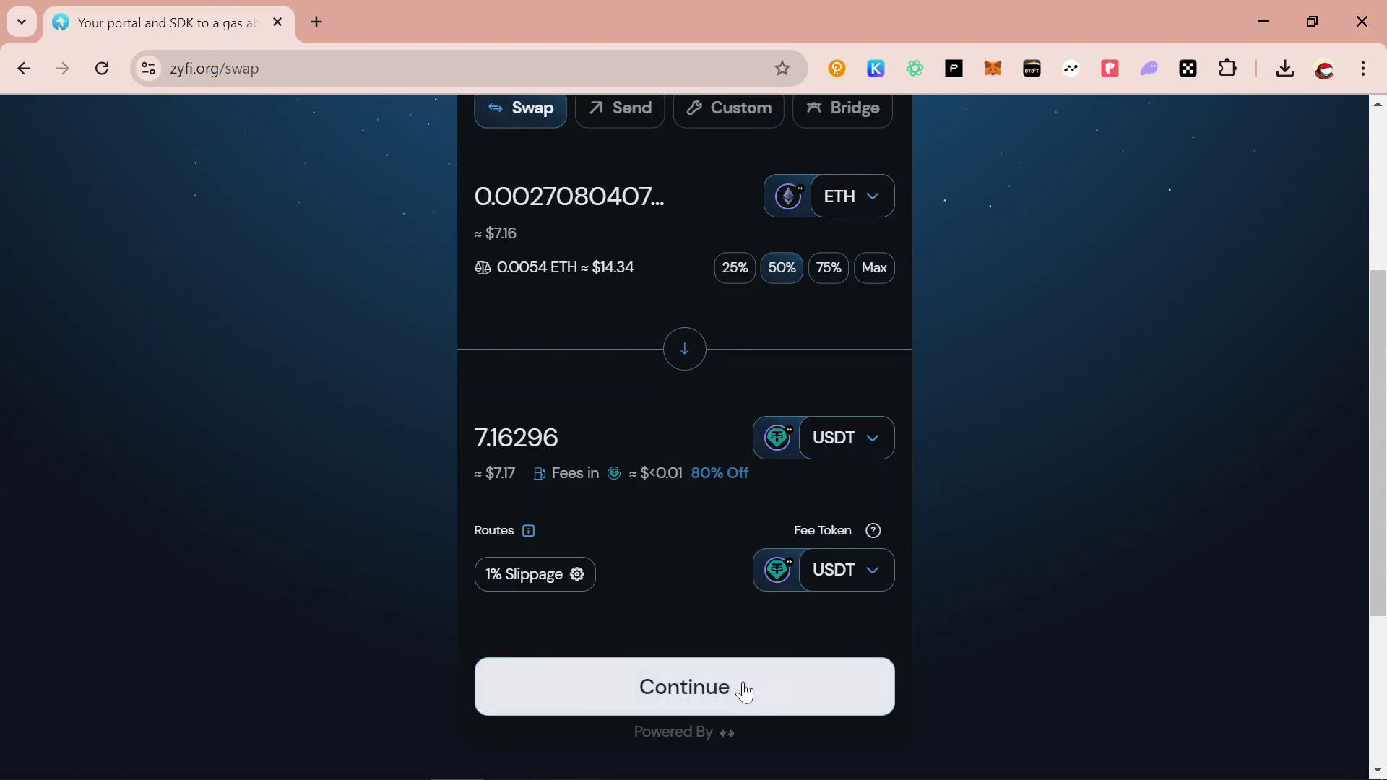
Review the 0.0027 ETH to 7.163 USDT swap overview and submit it for signing
click(744, 692)
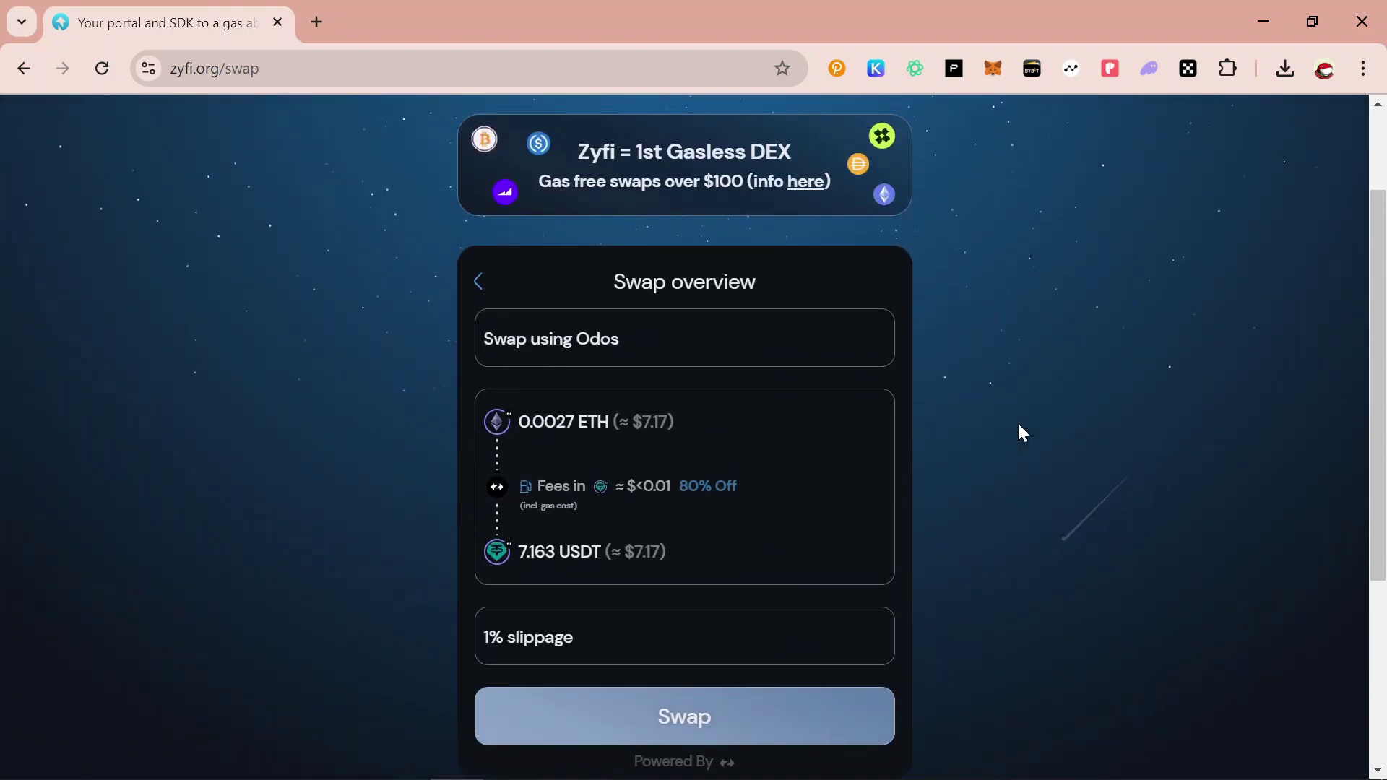
scroll(1022, 432, down, 1)
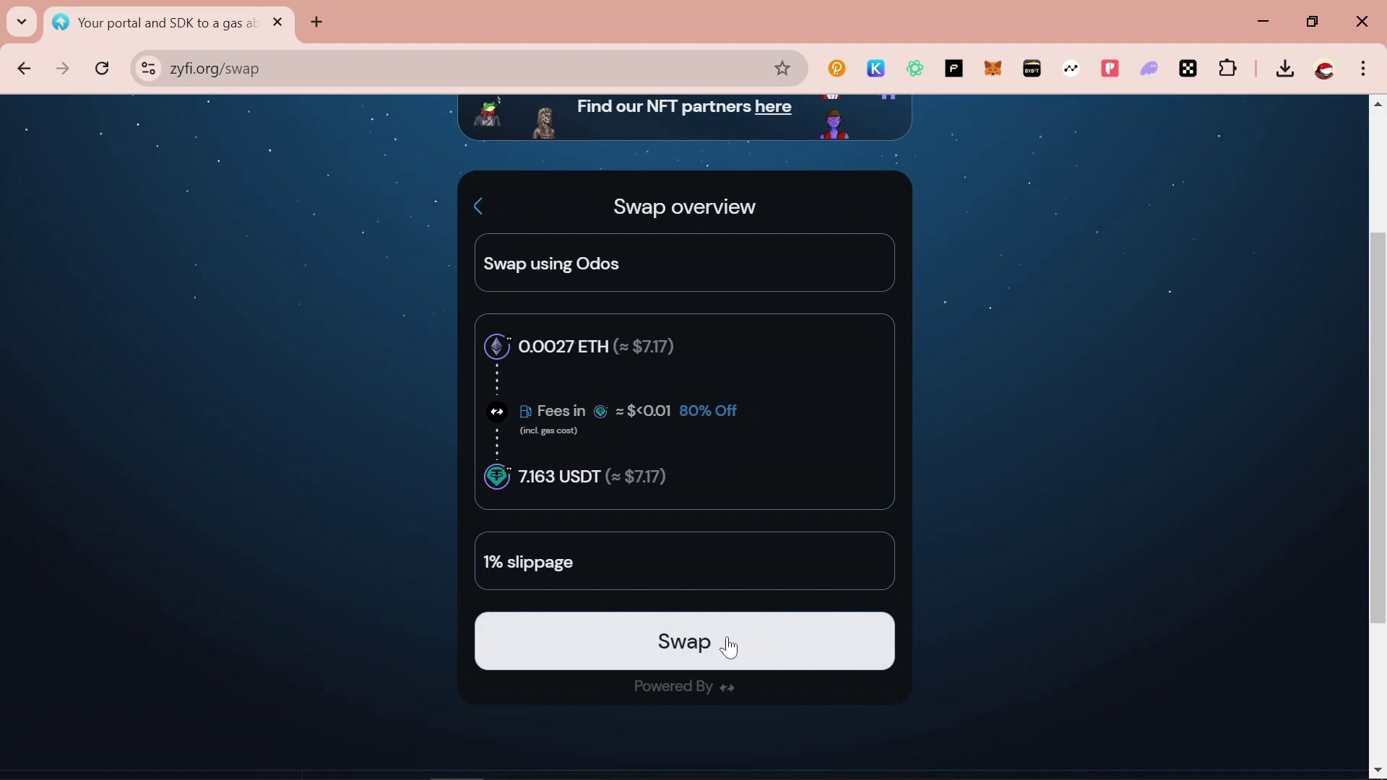
click(729, 648)
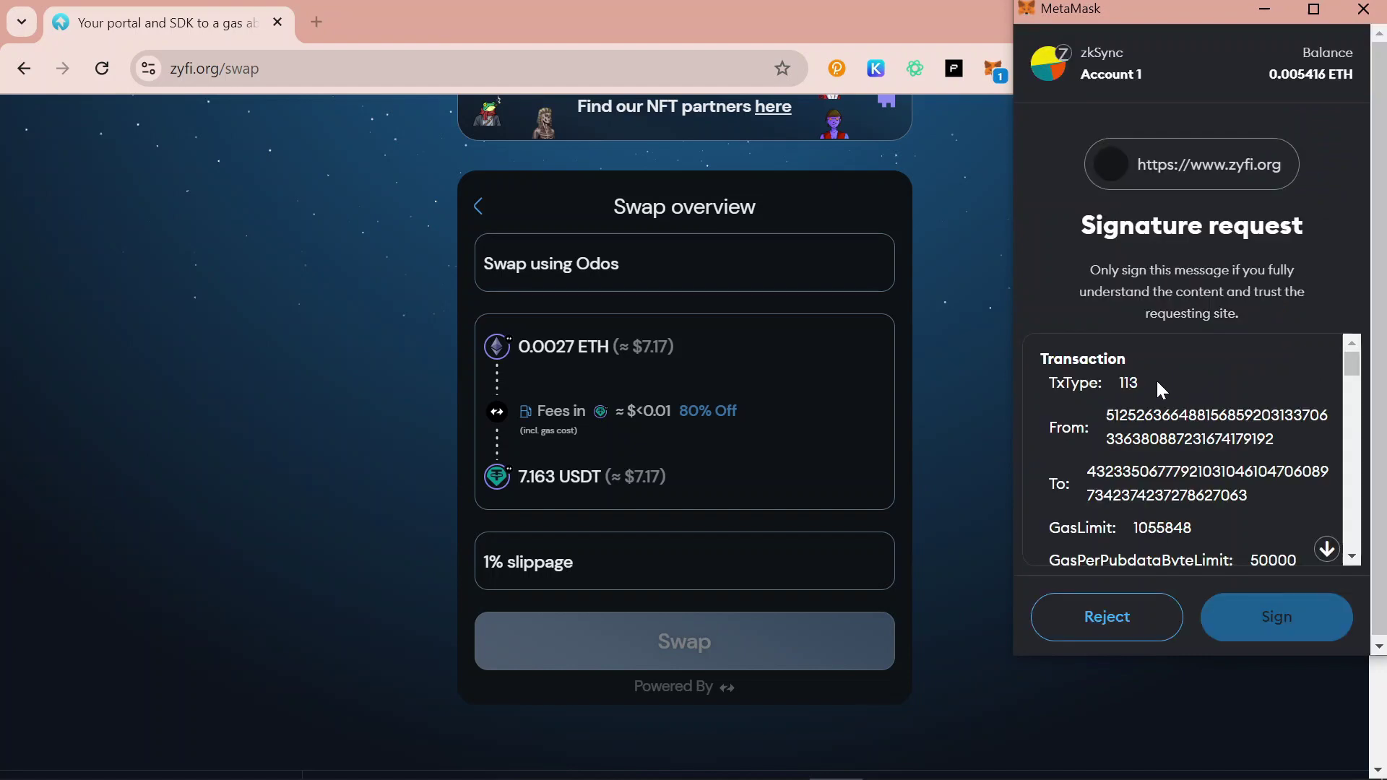
Scroll to the end of the MetaMask request and sign the ETH-to-USDT swap
click(1325, 549)
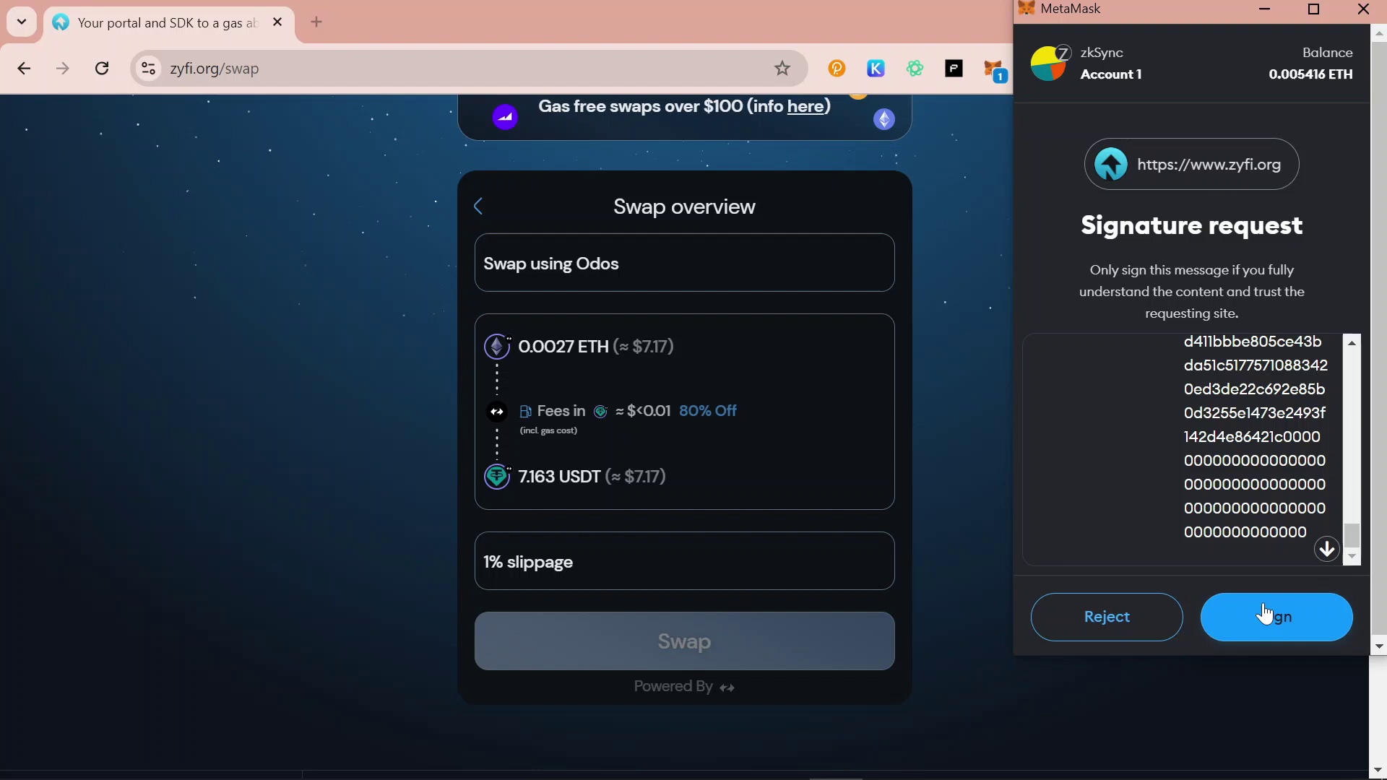
click(1264, 613)
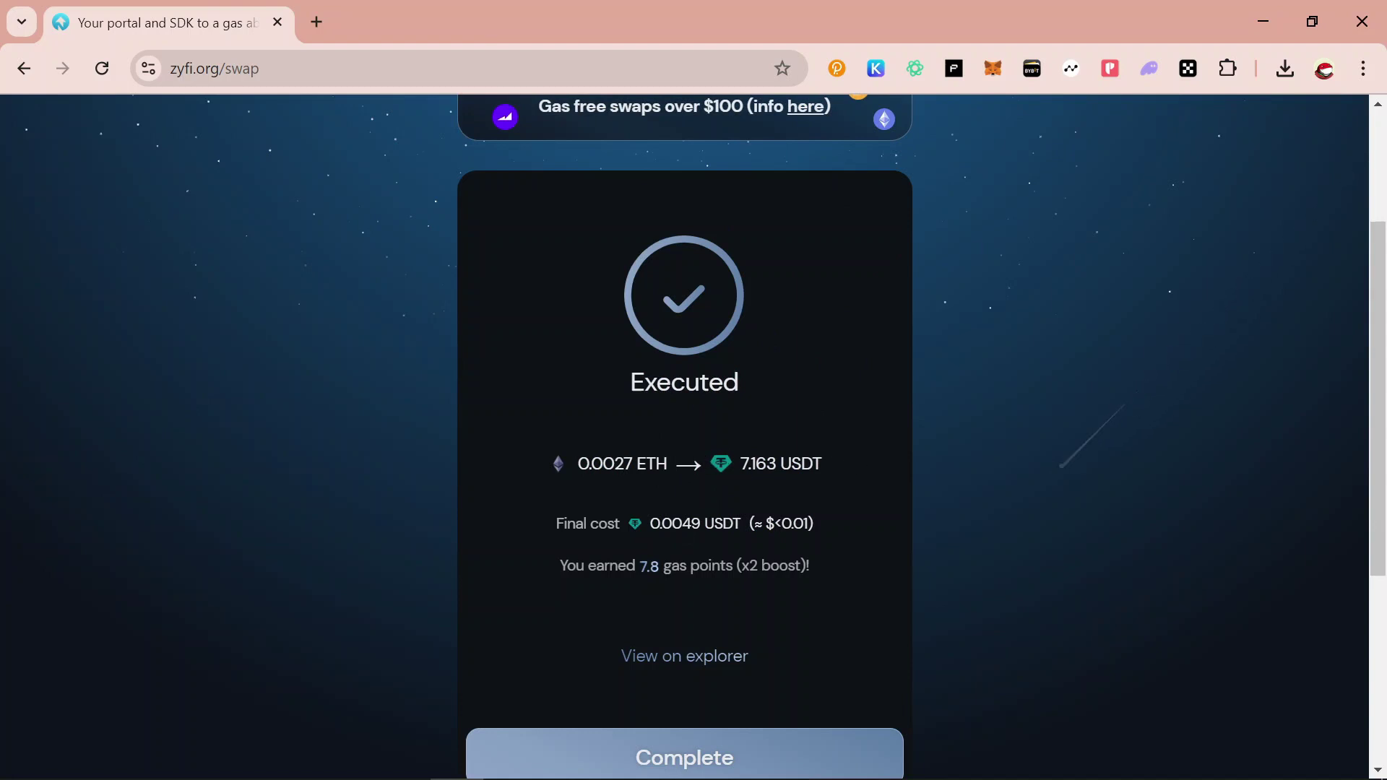
Dismiss the completed swap to return to an empty Swap form
scroll(854, 473, down, 1)
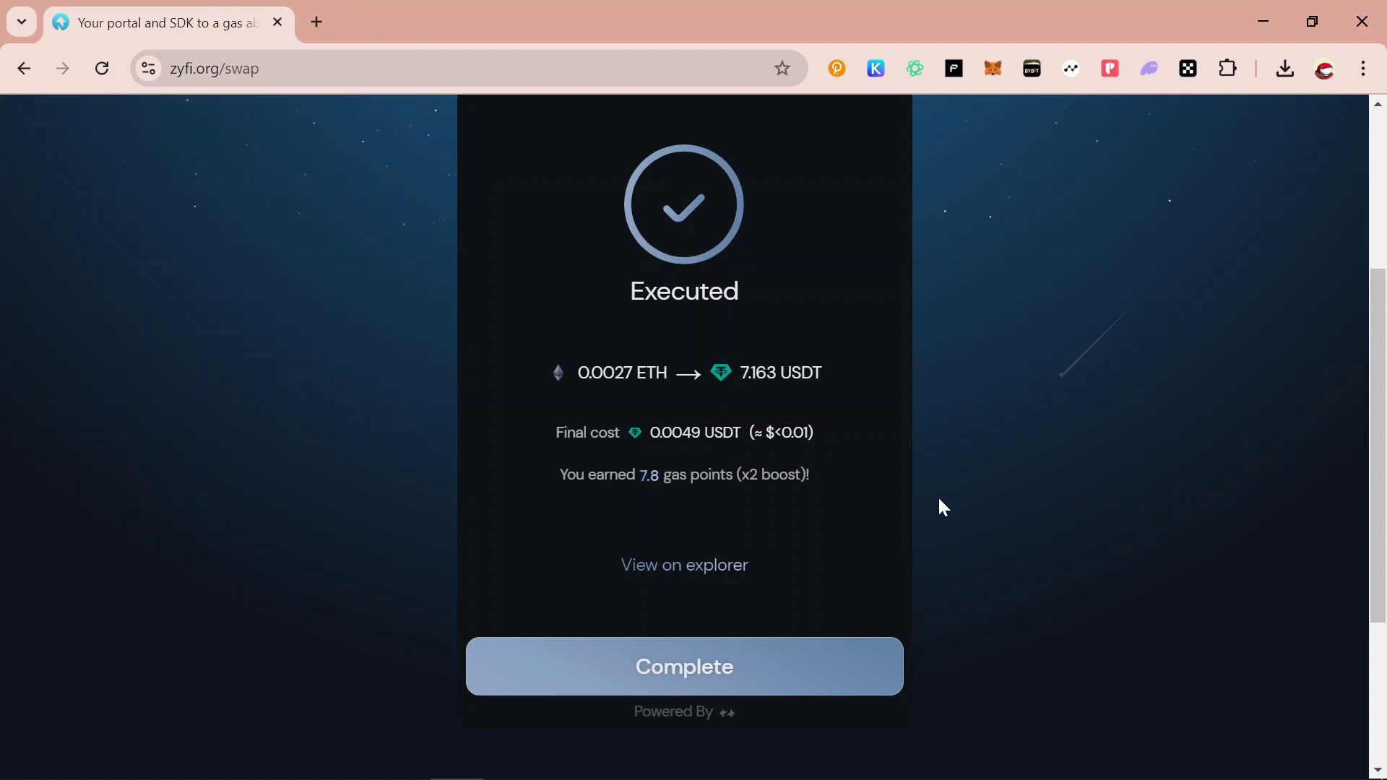
click(697, 659)
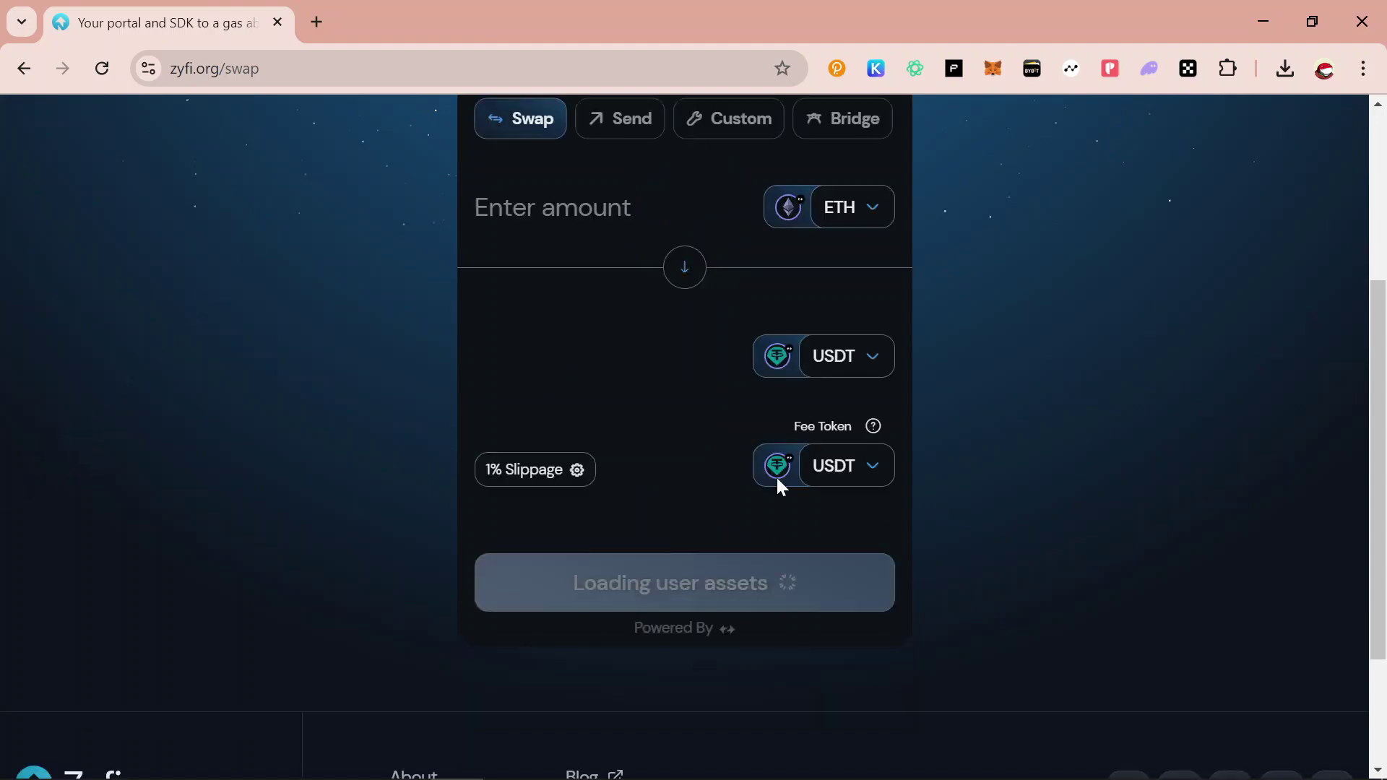
Check MetaMask's token balances, including 8.97755 USDT, then close the wallet popup
click(994, 68)
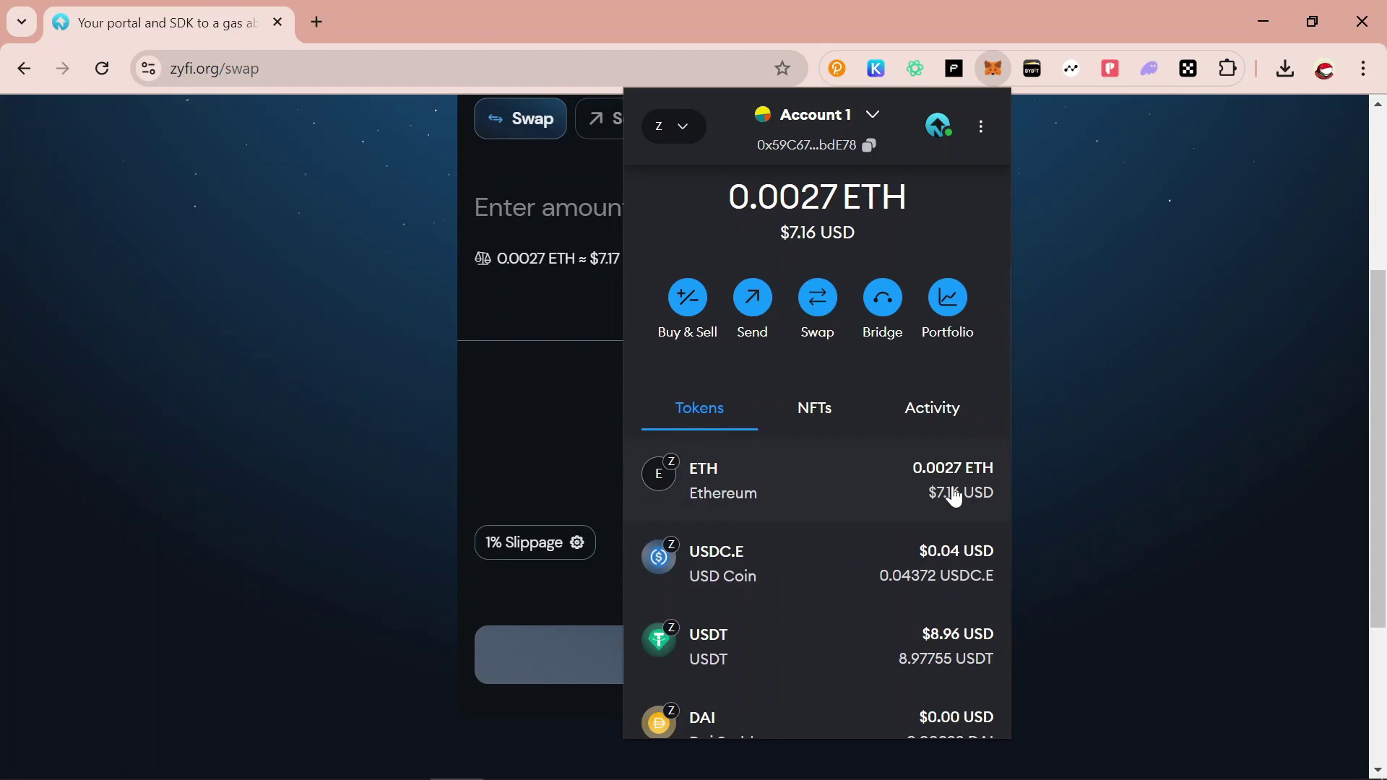
scroll(836, 584, down, 2)
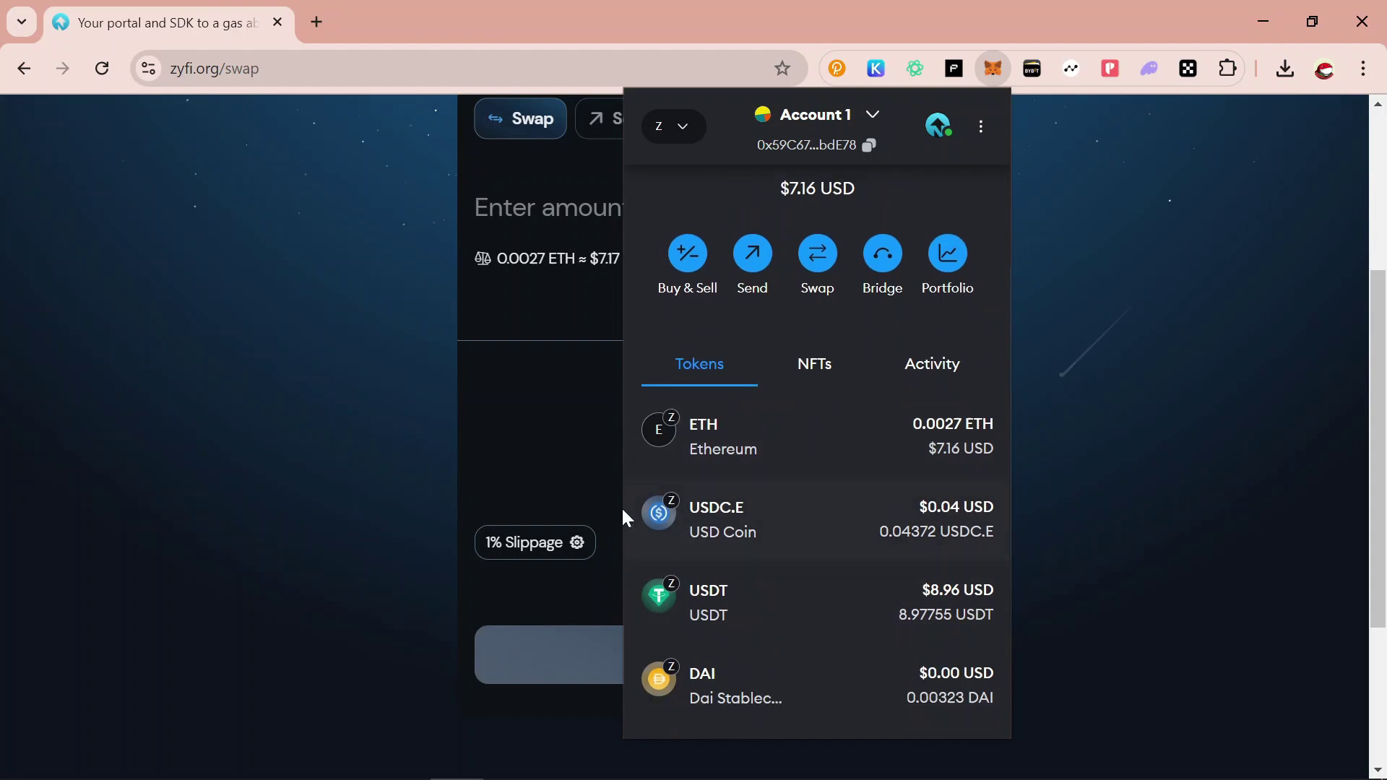
click(495, 405)
scroll(1060, 381, up, 2)
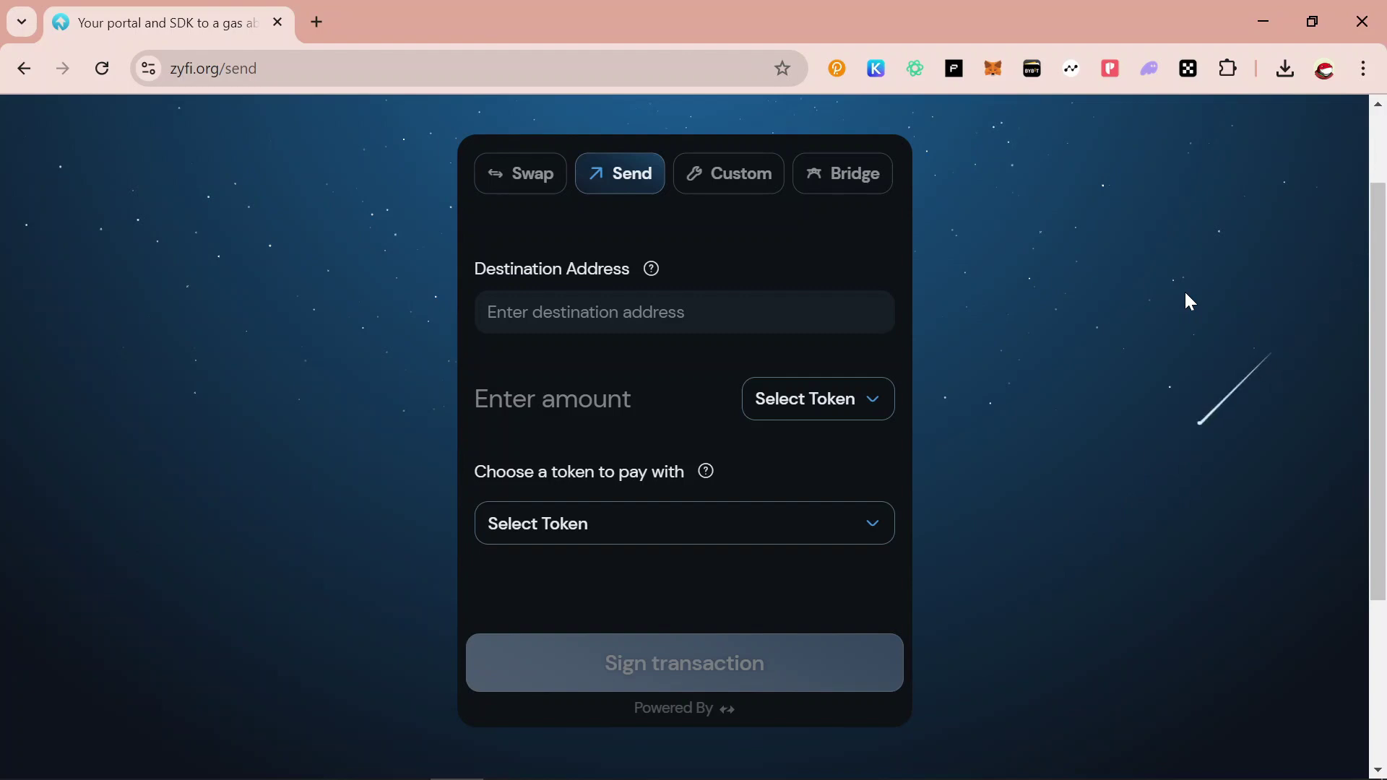
scroll(1185, 294, up, 2)
scroll(1185, 294, down, 2)
scroll(1185, 294, up, 1)
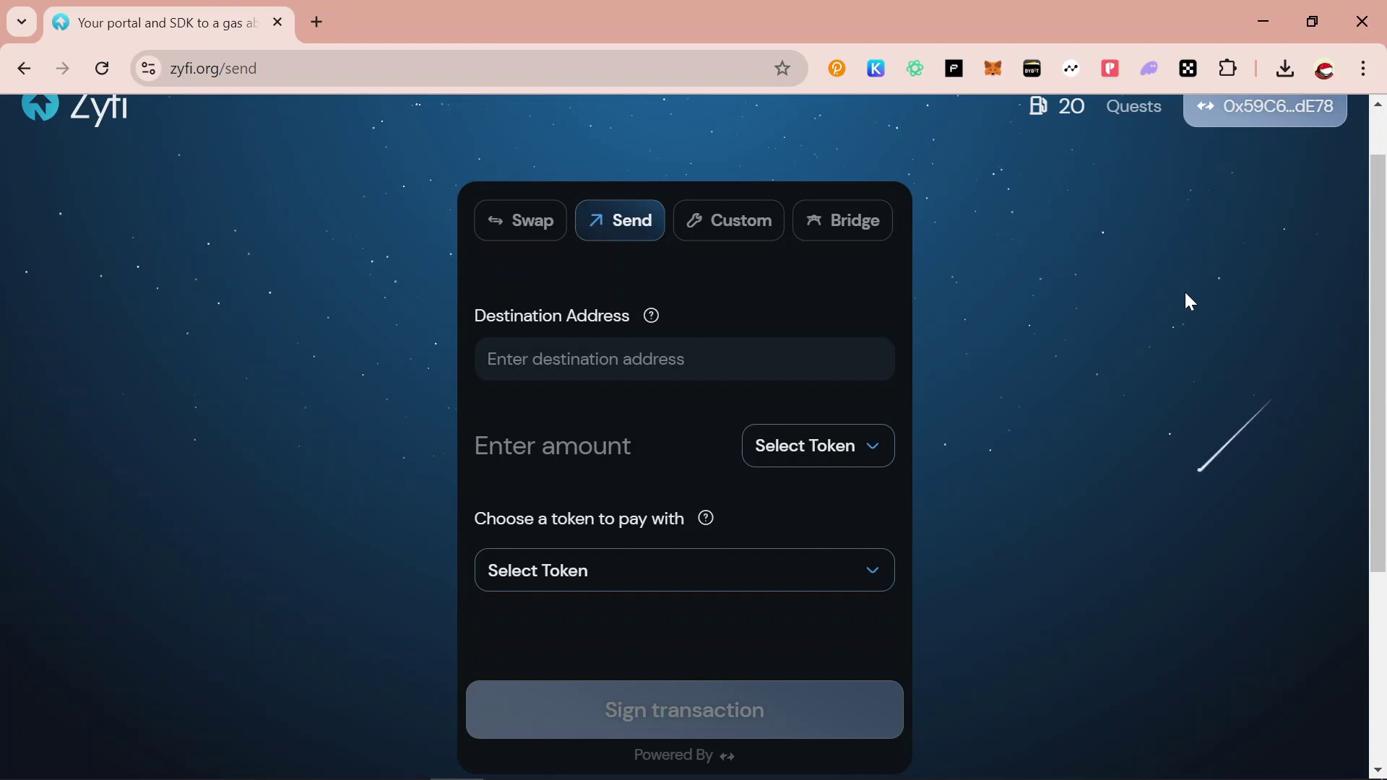
scroll(1186, 294, up, 2)
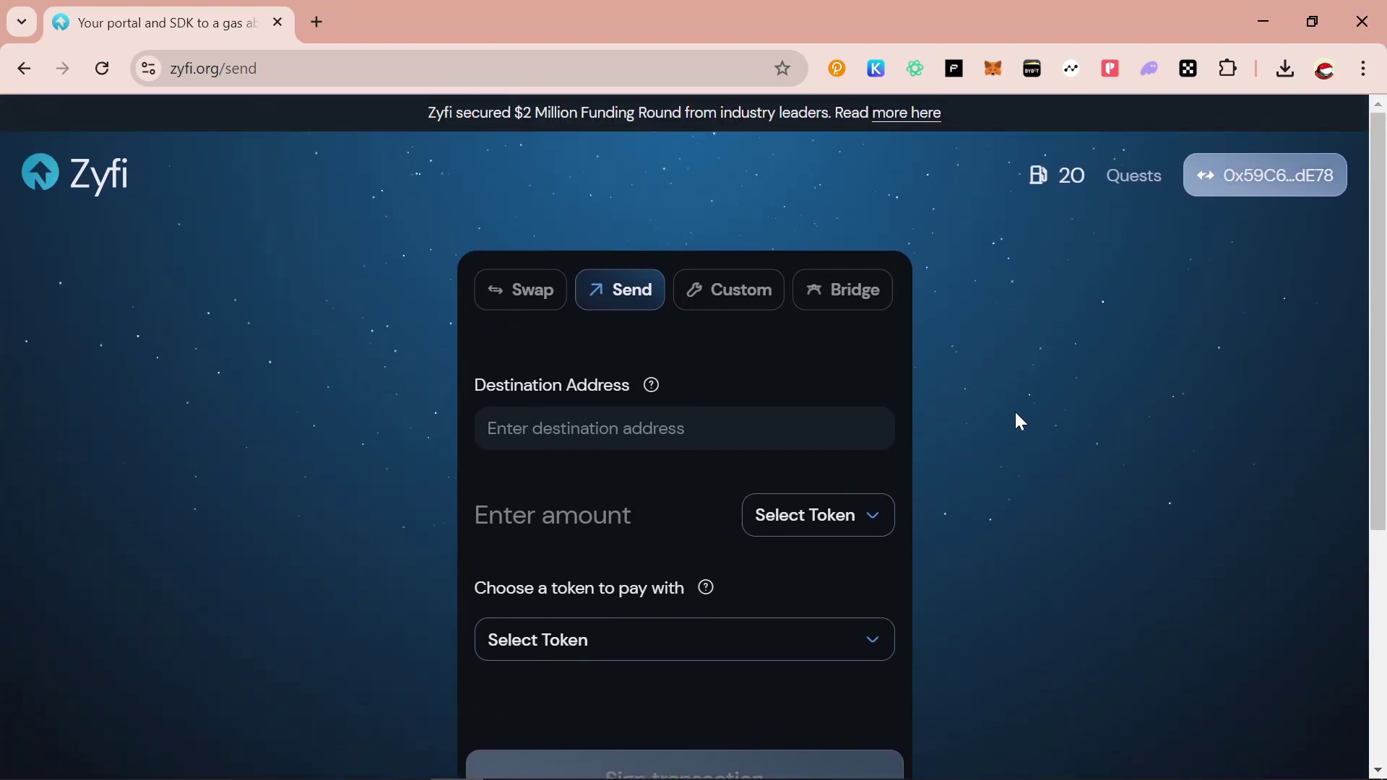
scroll(1032, 416, down, 2)
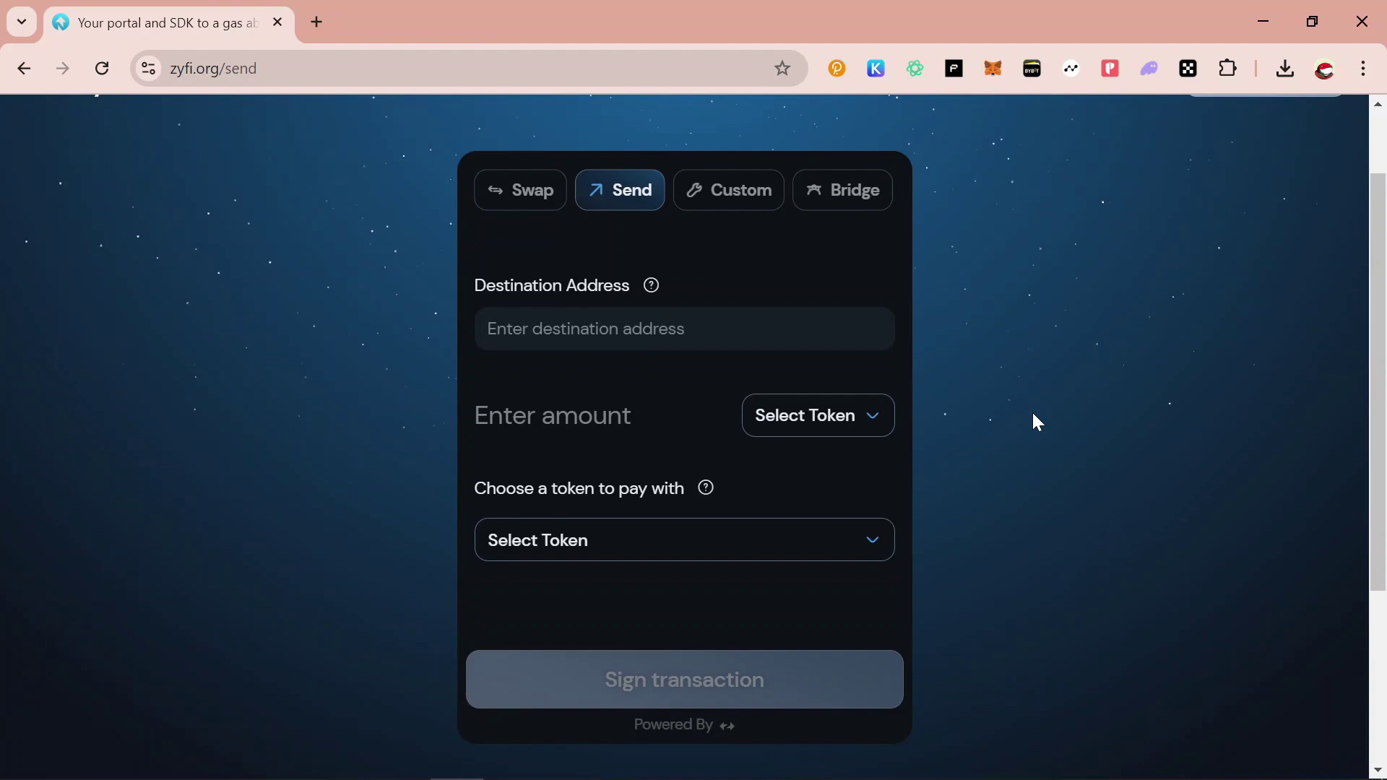
scroll(1033, 414, up, 1)
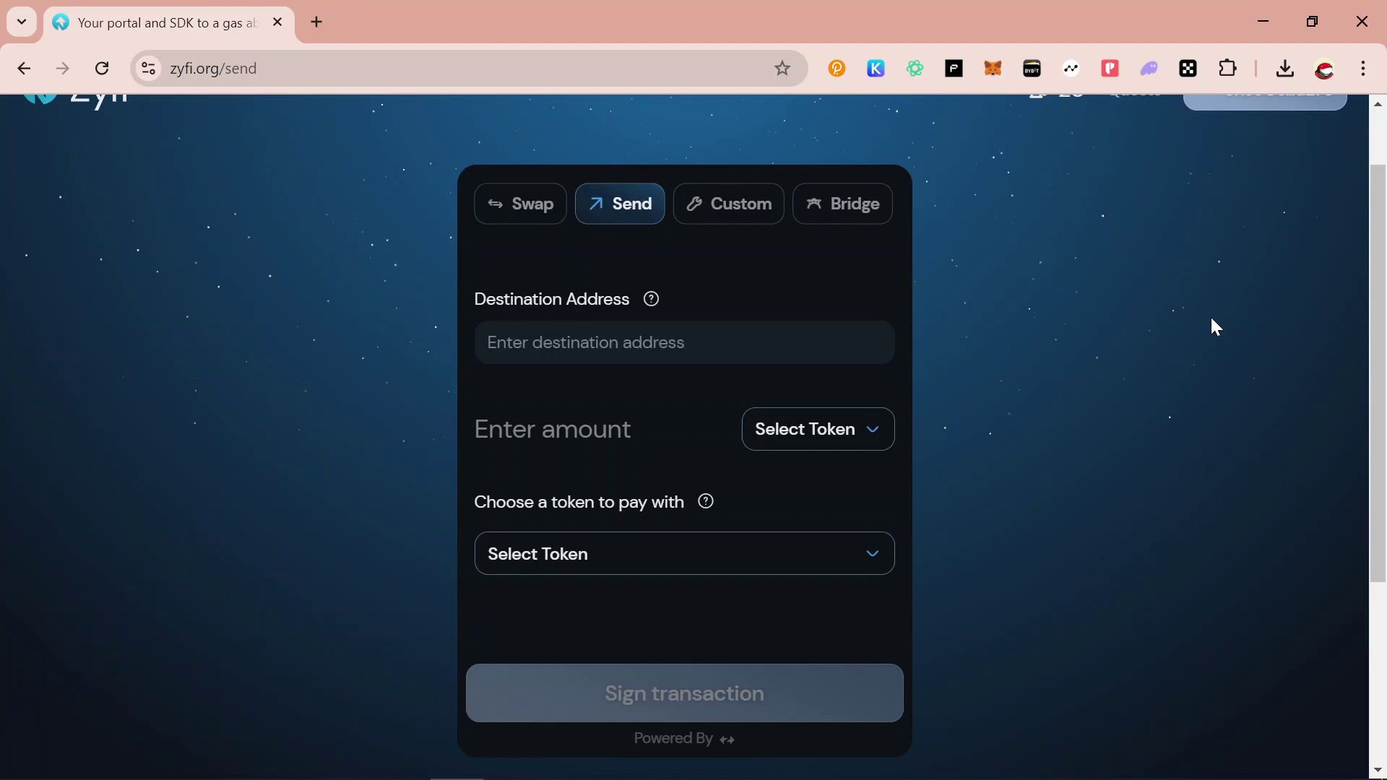
scroll(1212, 319, up, 1)
scroll(1212, 319, down, 2)
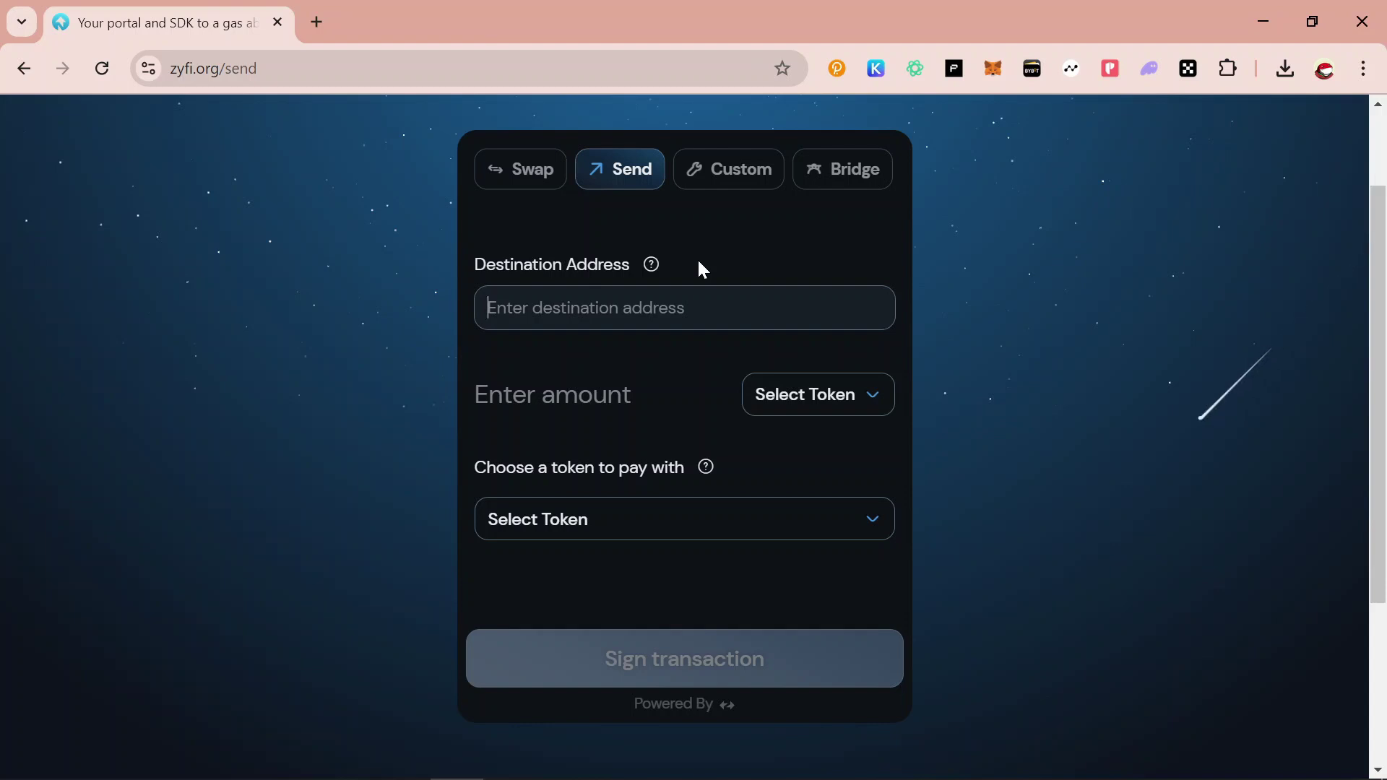
Enter the recipient's wallet address and 5 Bridged USDT as the amount to send
key(ctrl+v)
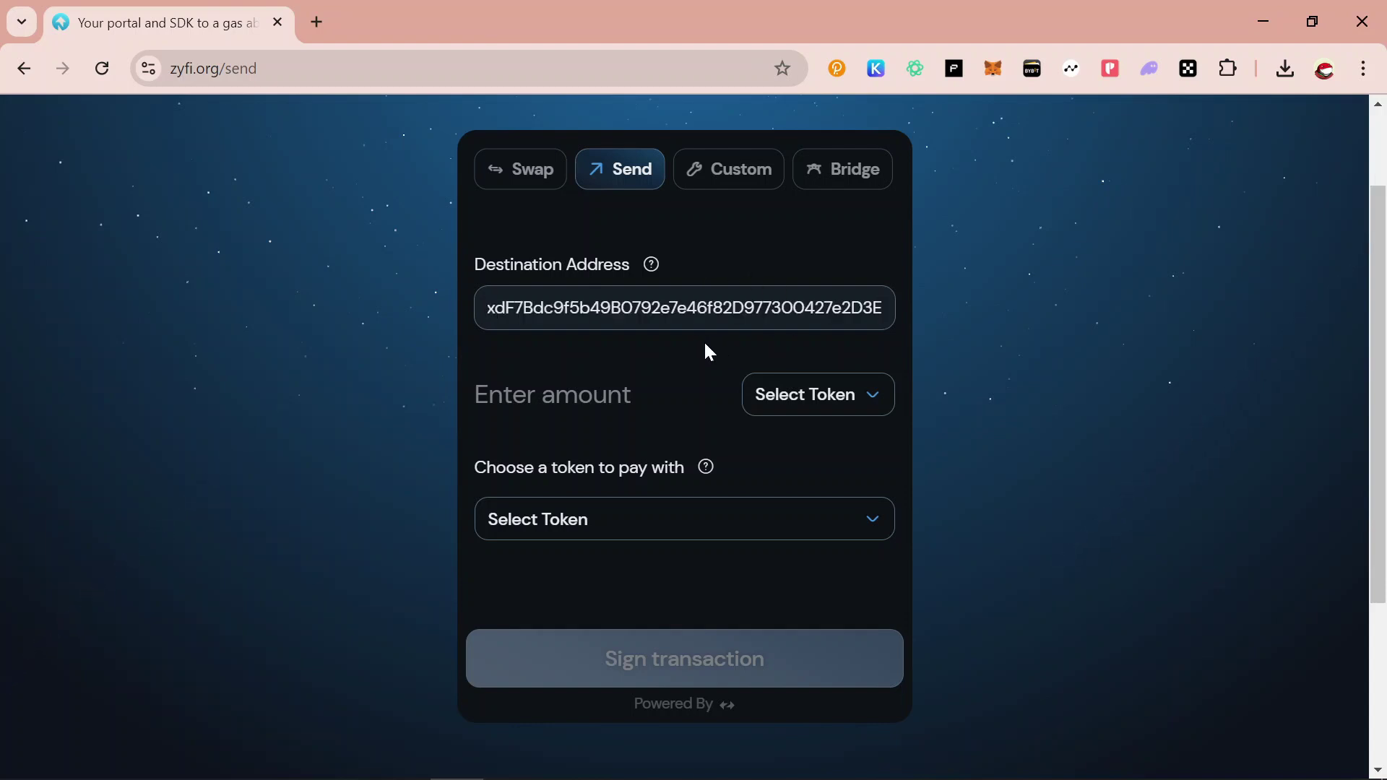
click(700, 348)
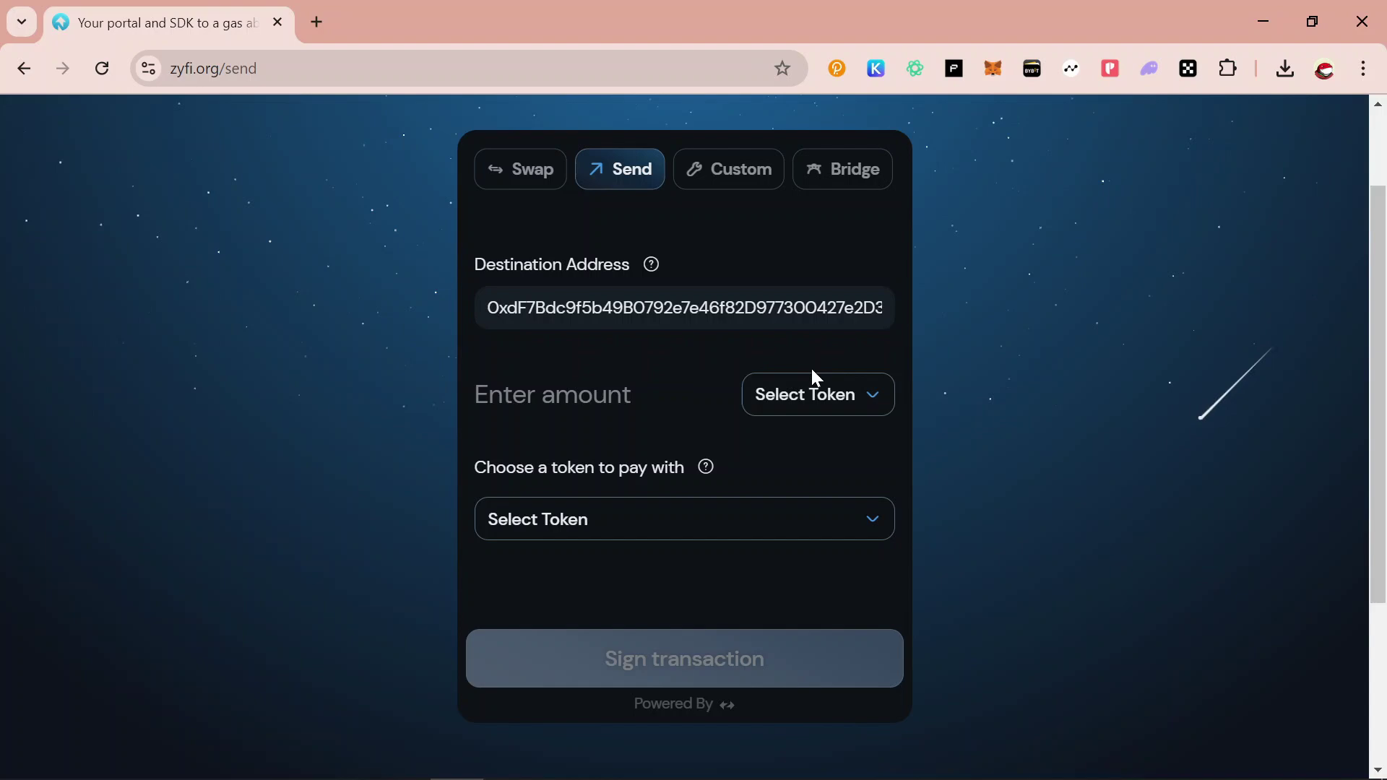
click(814, 395)
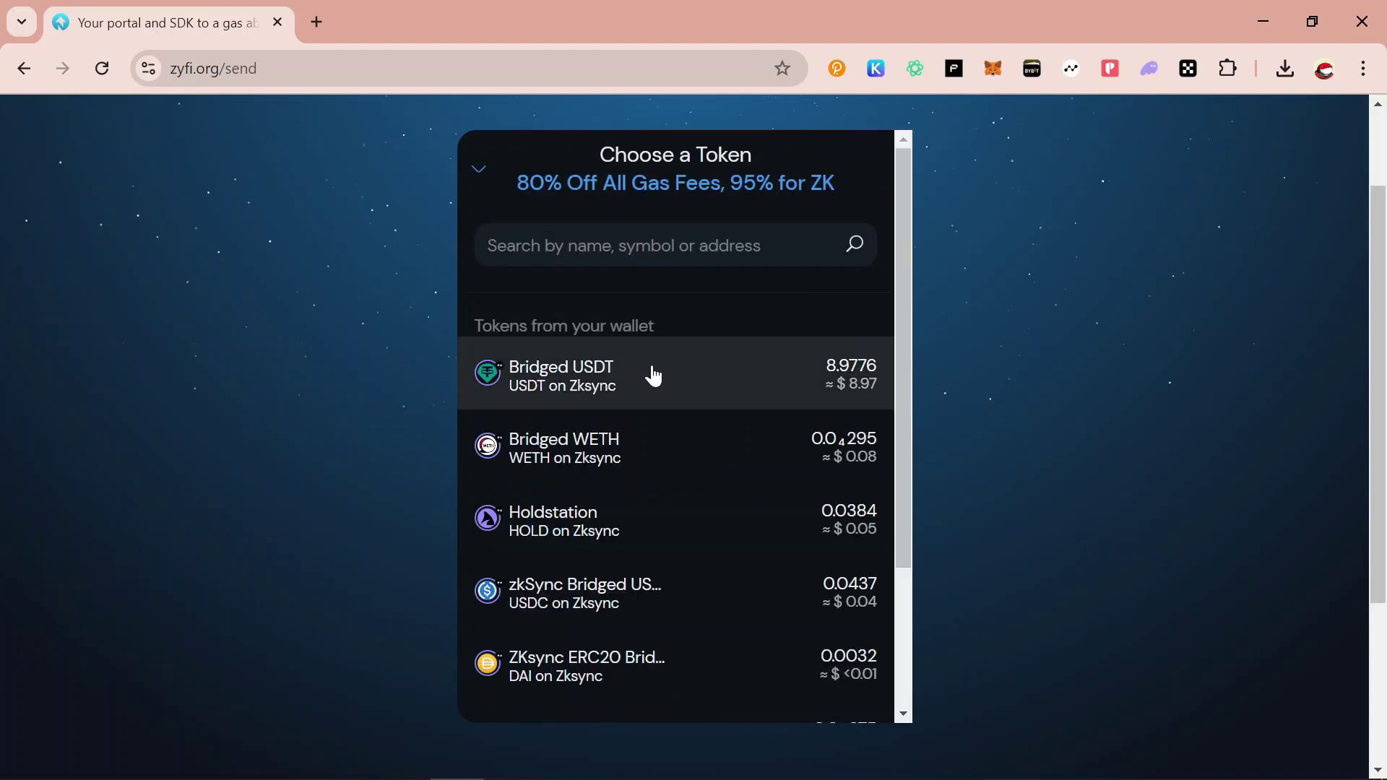
click(662, 380)
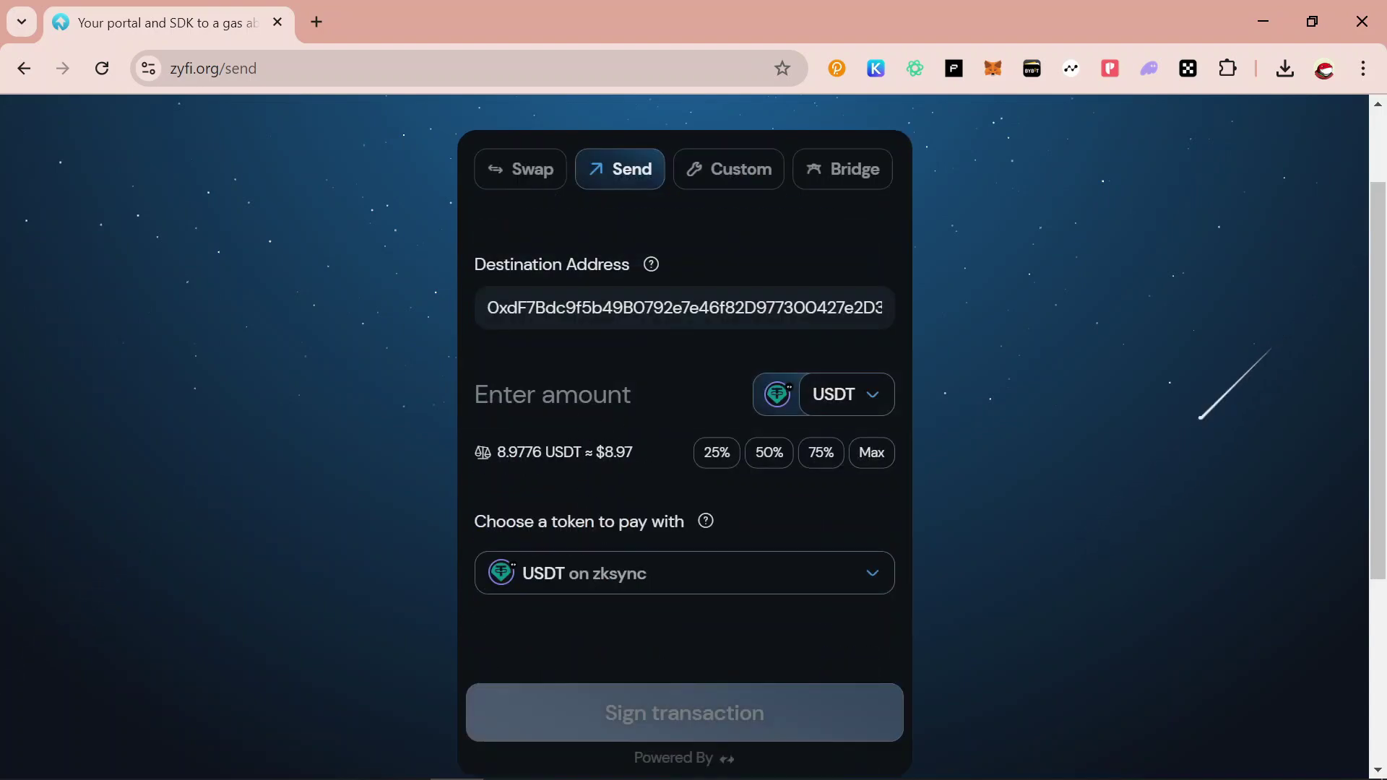
text(5)
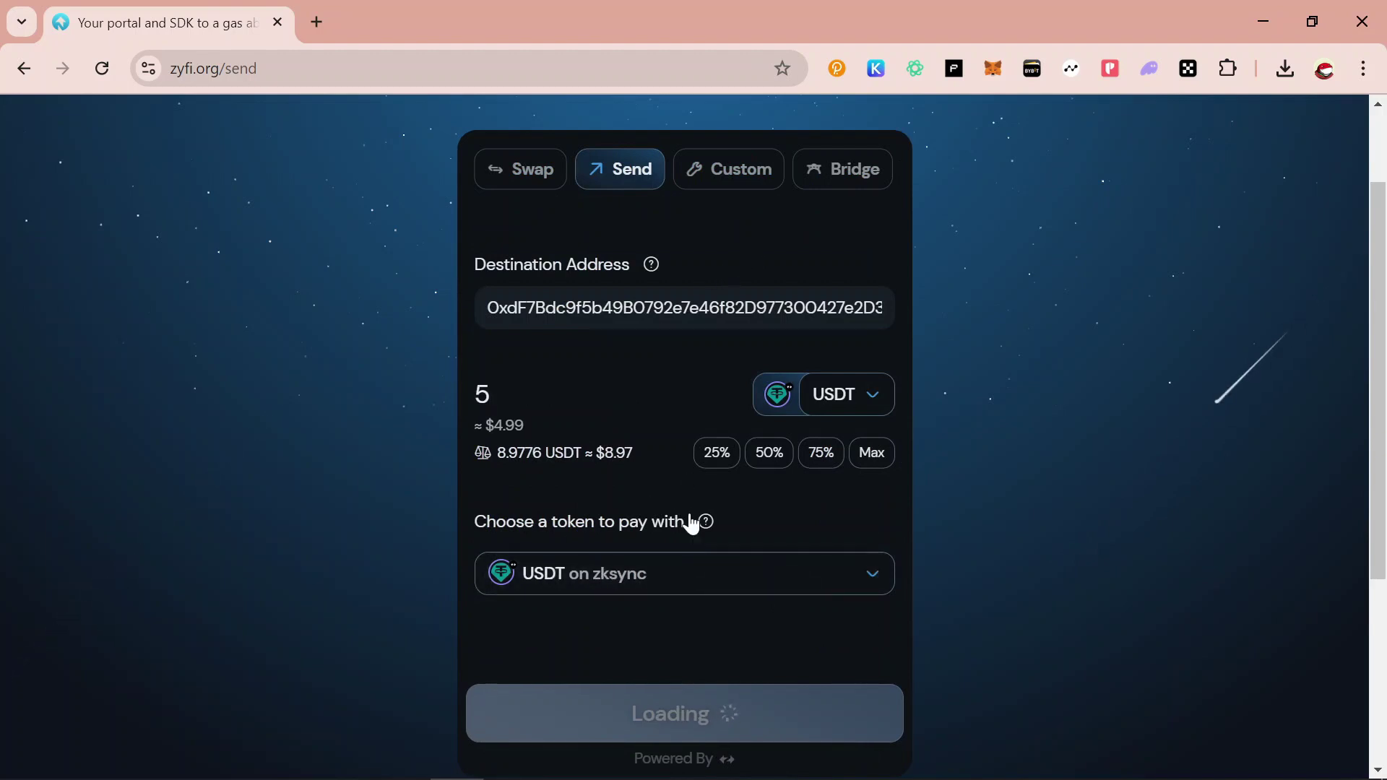
Pay the gas fee in Bridged USDT, costing 0.0135 USDT
click(761, 575)
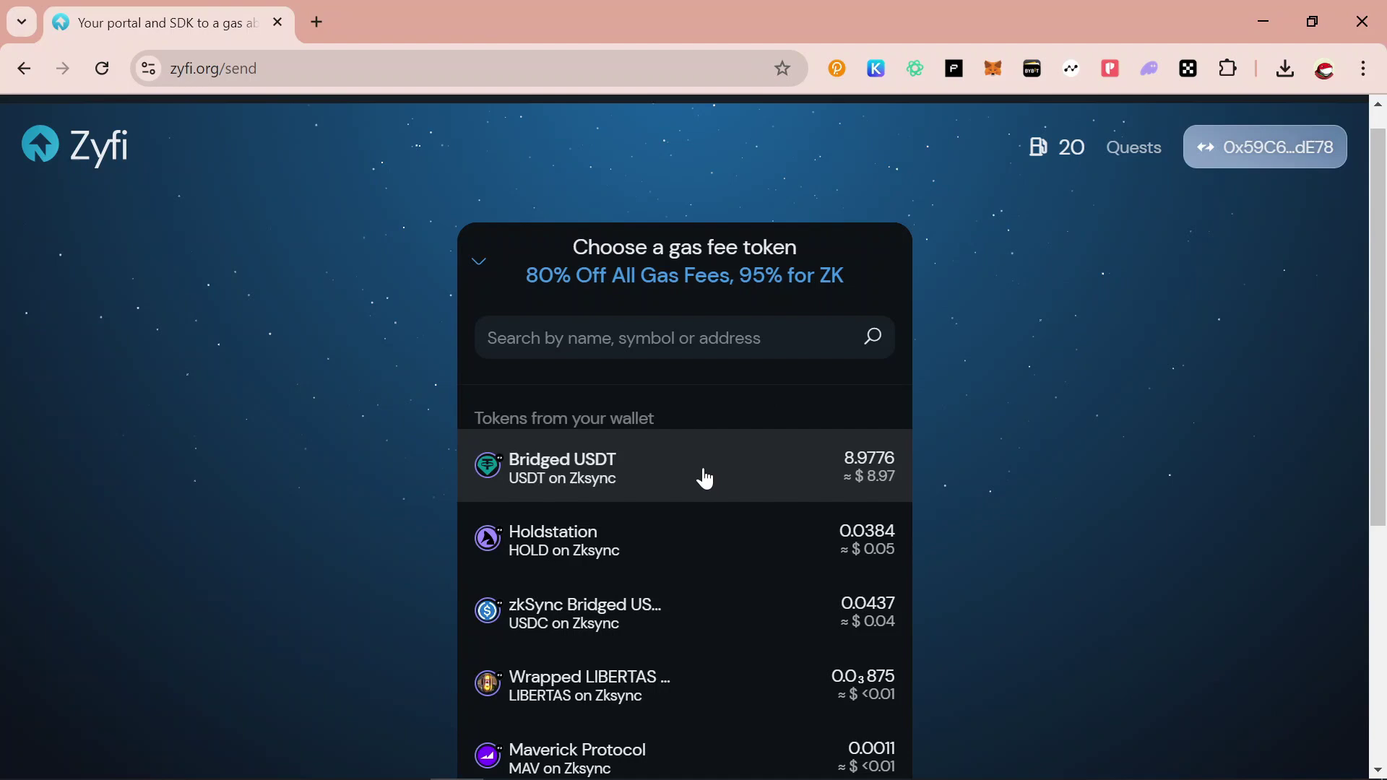
click(705, 478)
scroll(769, 574, down, 2)
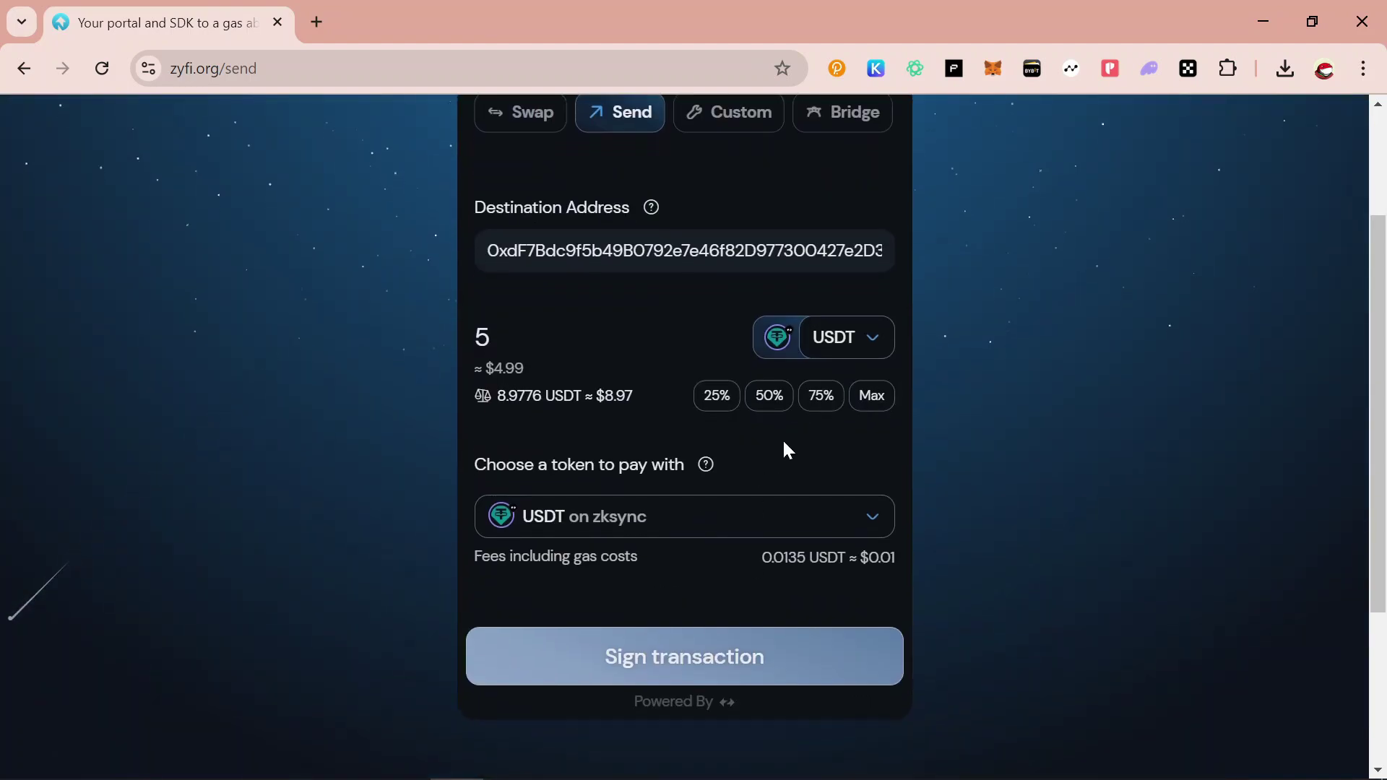
Sign the 5 USDT transfer in MetaMask so Zyfi reports it as Executed
click(683, 671)
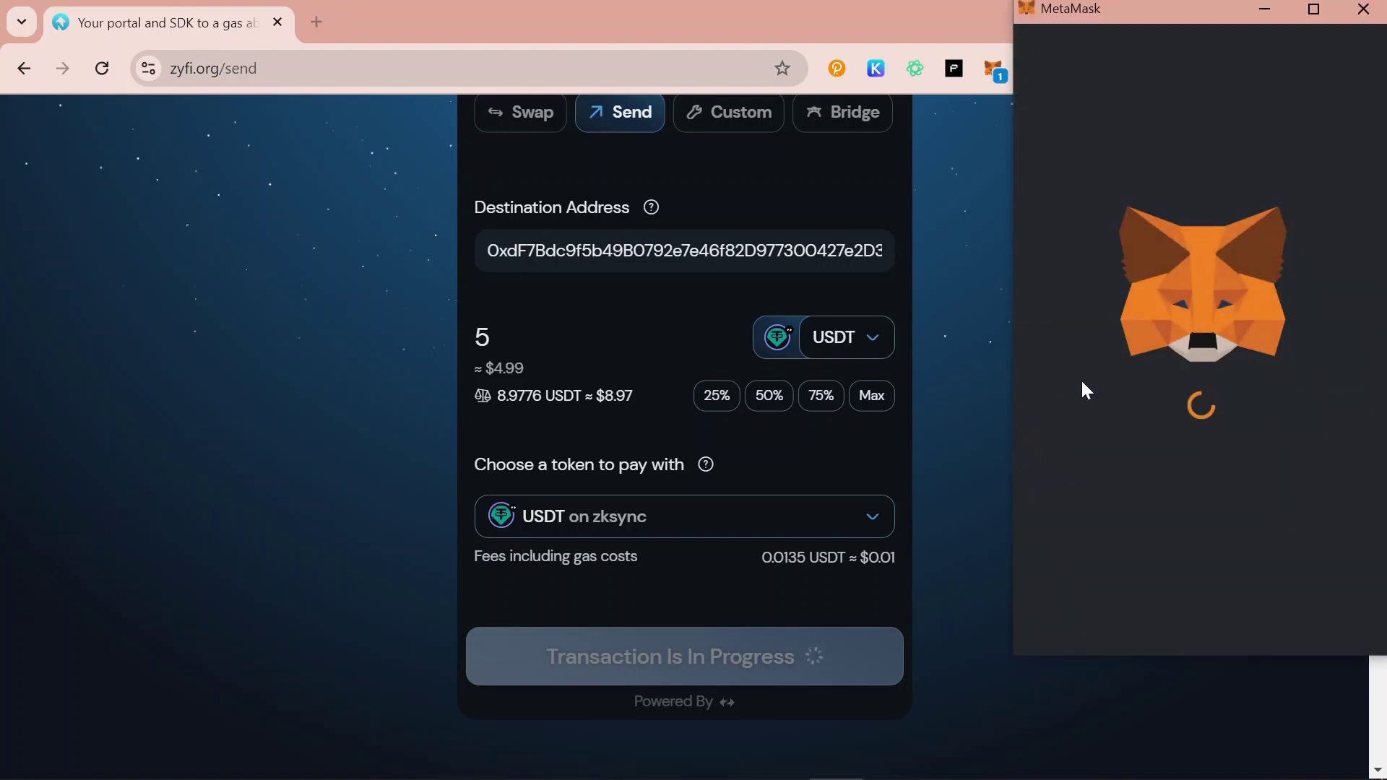
click(1328, 550)
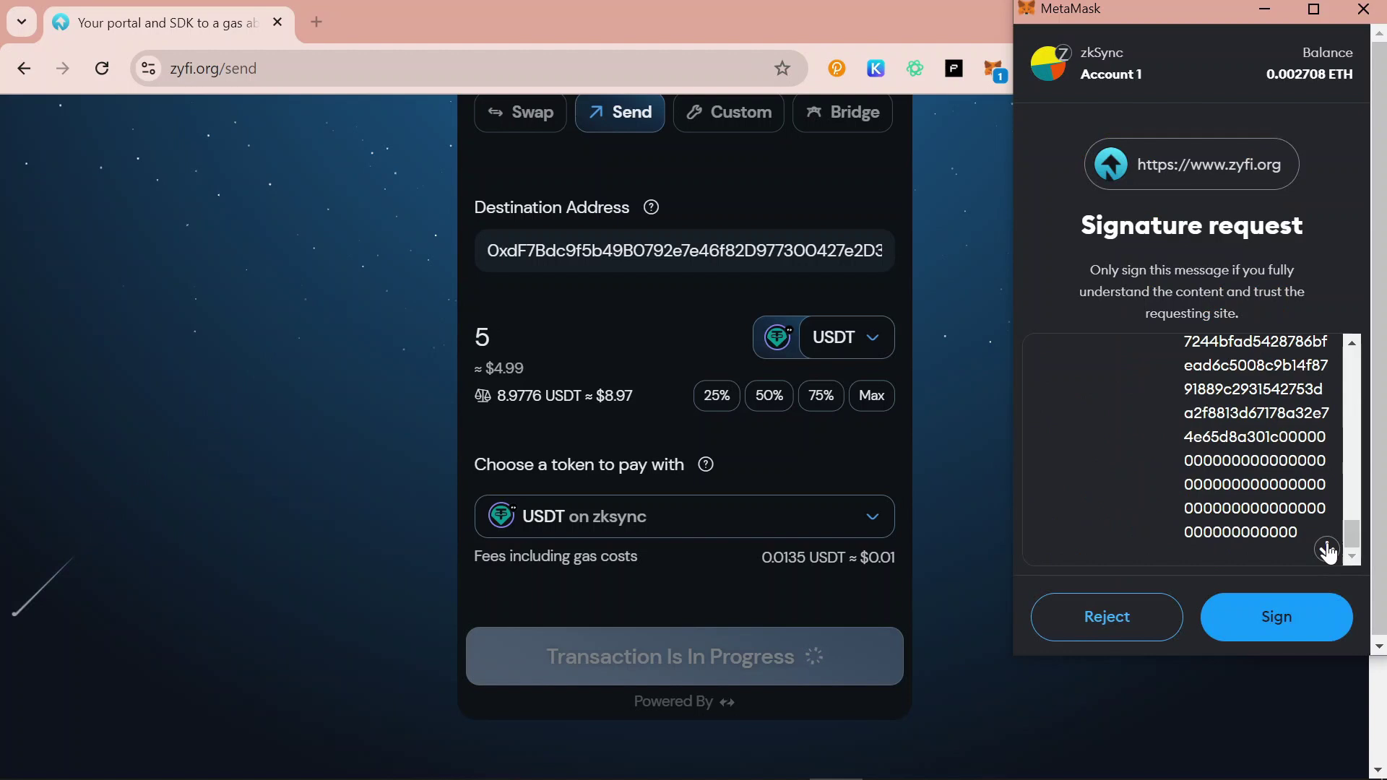
click(1275, 615)
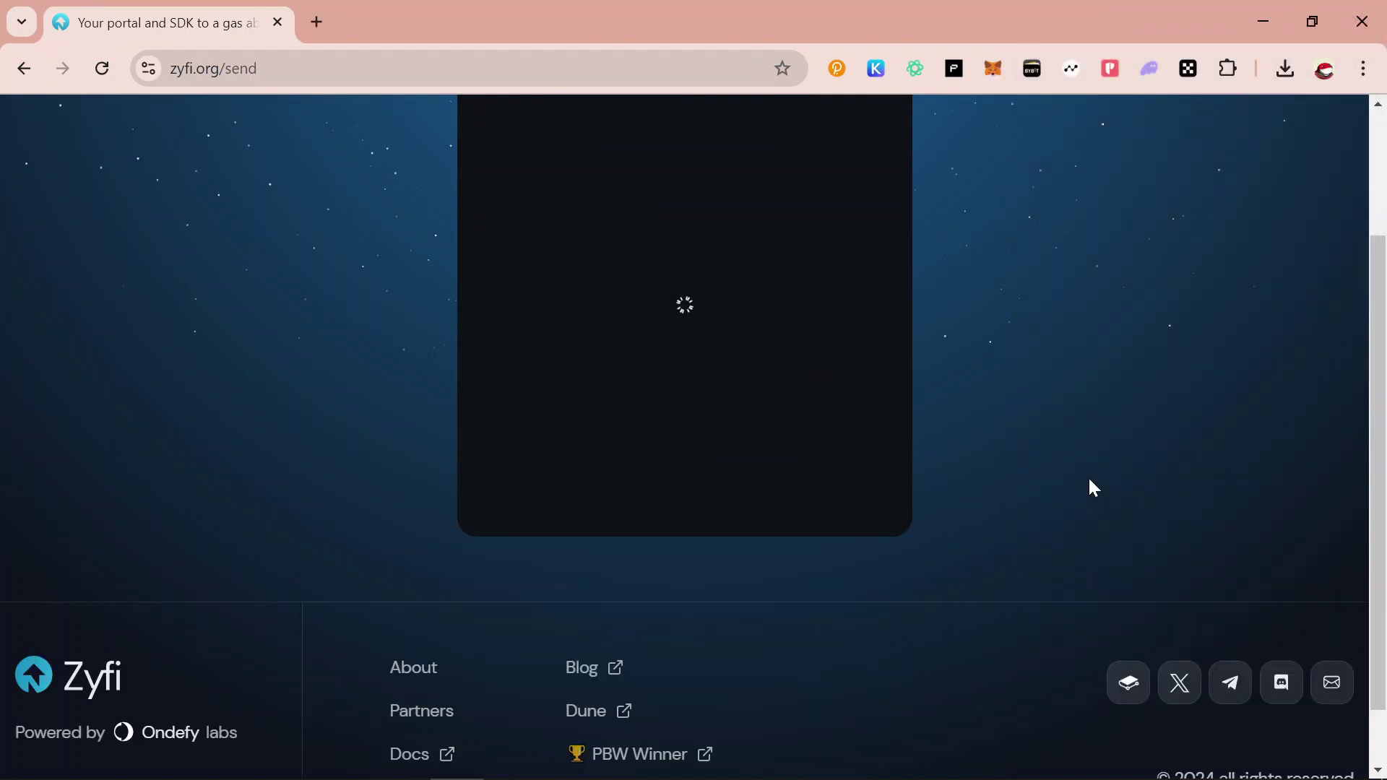
scroll(953, 383, up, 2)
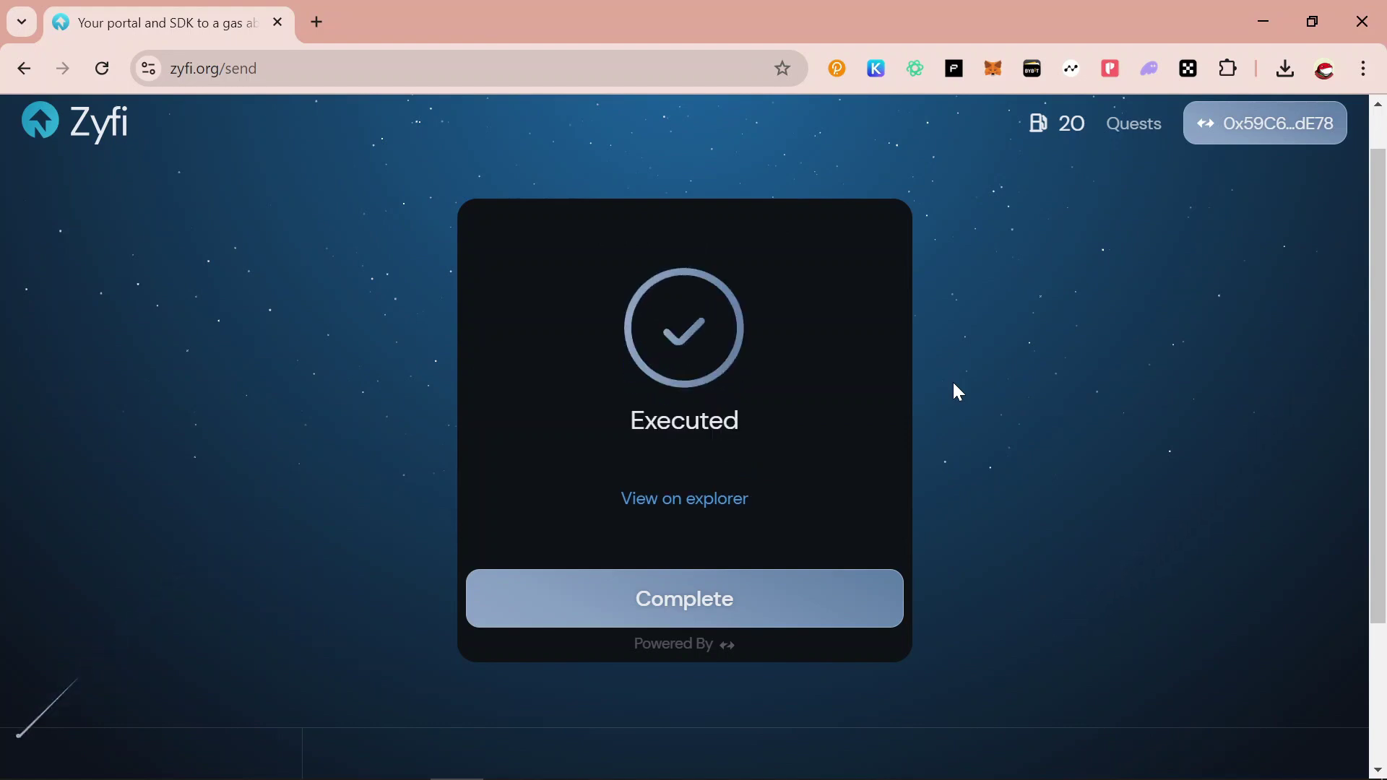
Reset the Send form and verify the MetaMask USDT balance is now 3.97424
click(728, 600)
click(994, 70)
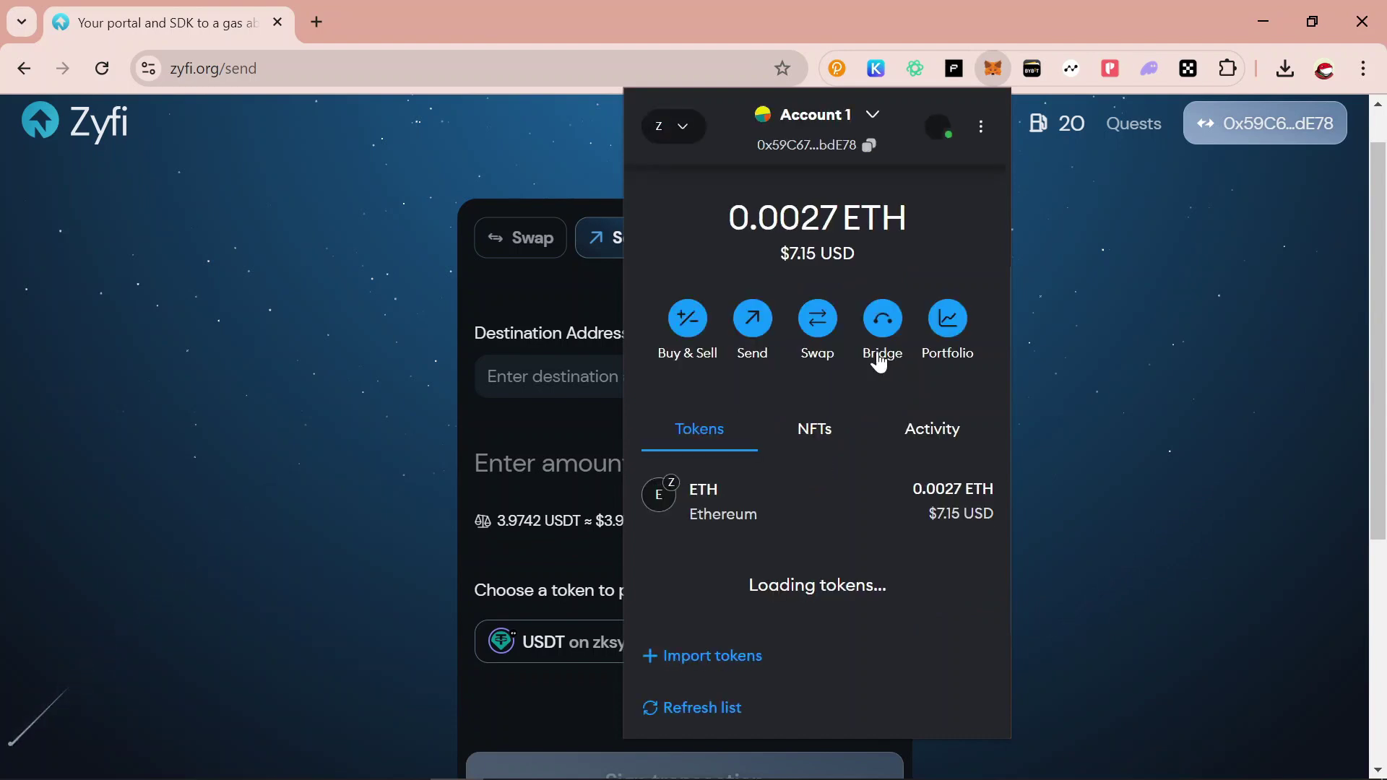
scroll(823, 578, down, 1)
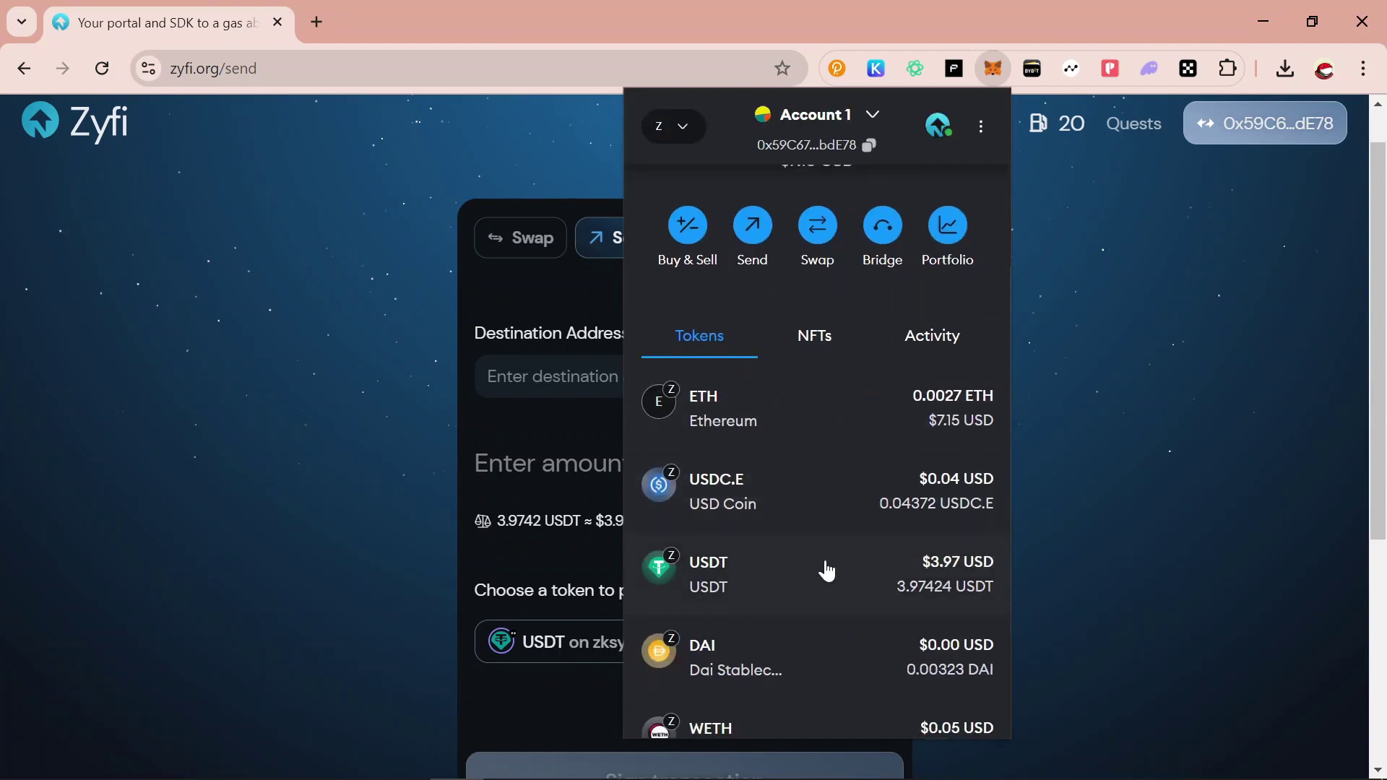
click(791, 582)
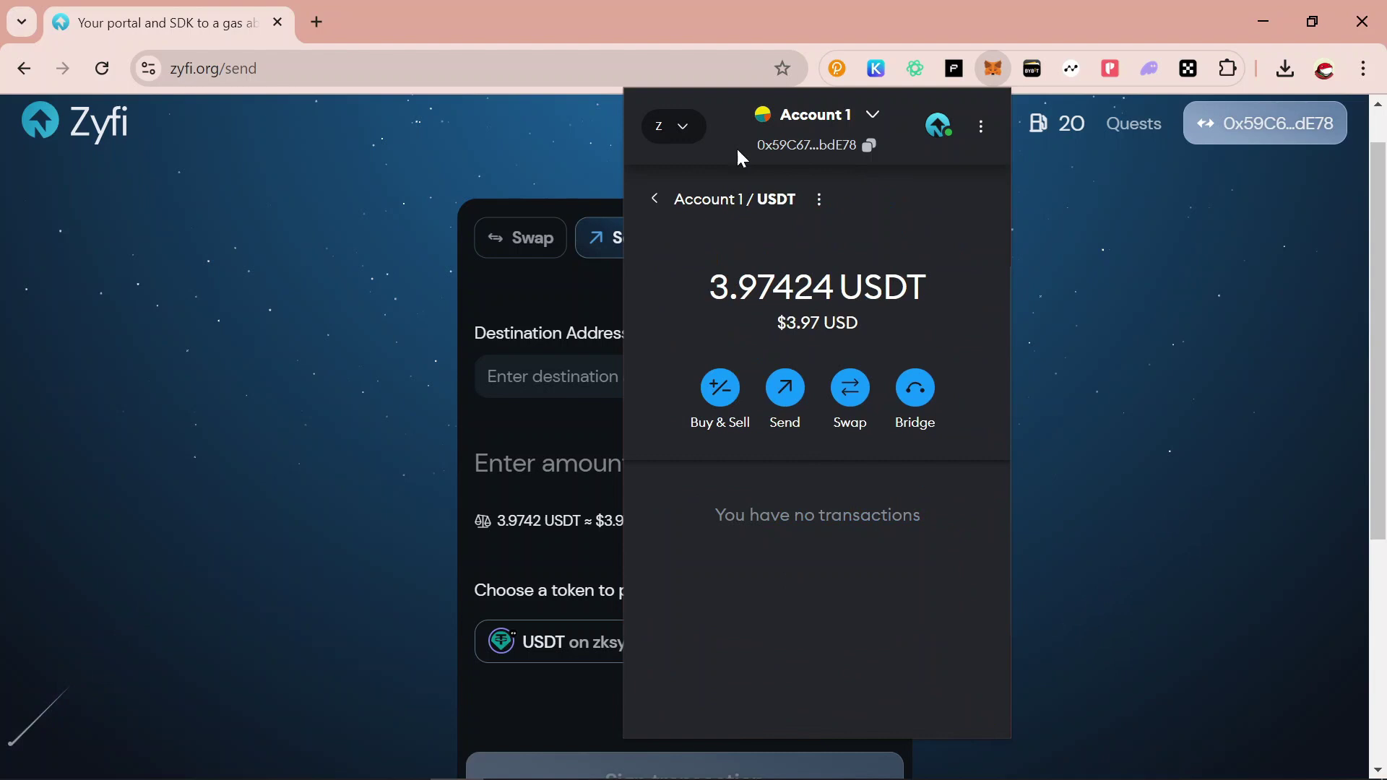
click(656, 201)
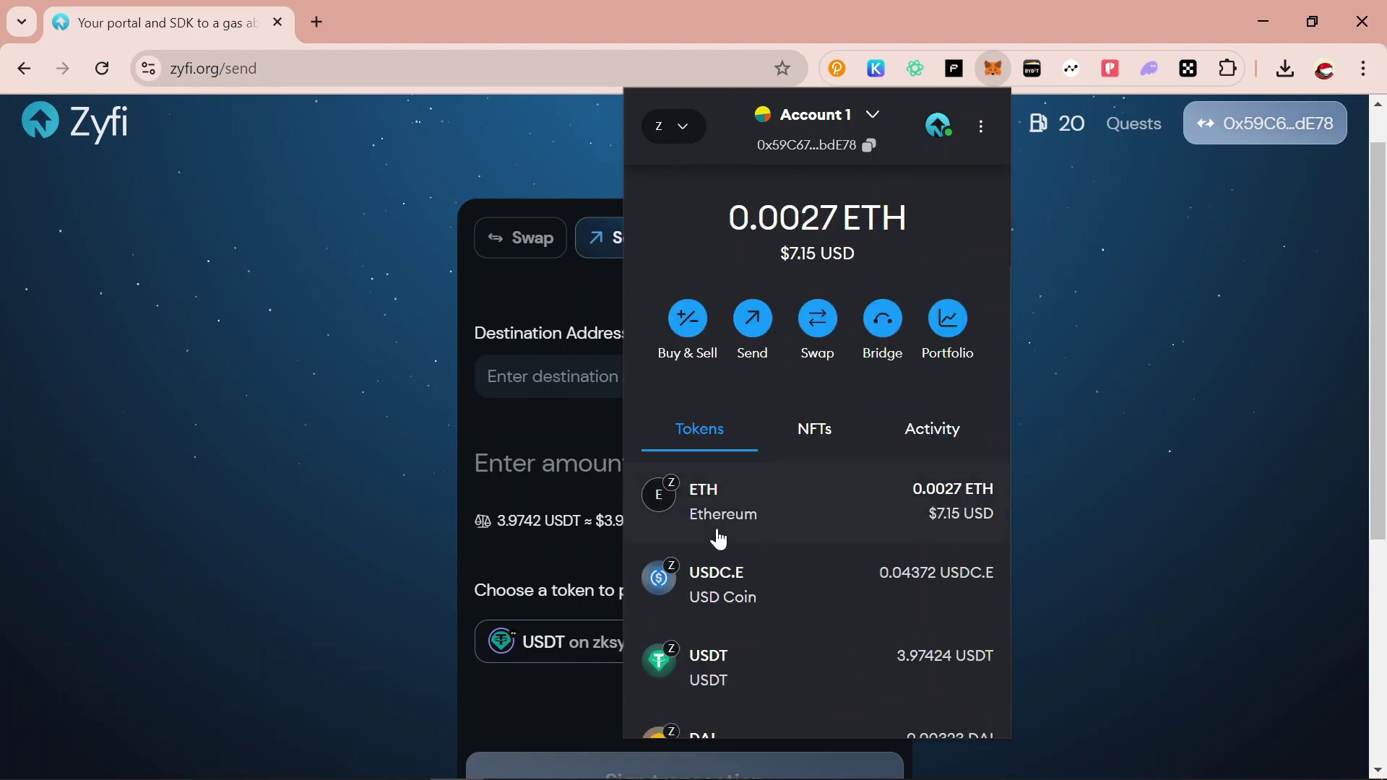
click(512, 426)
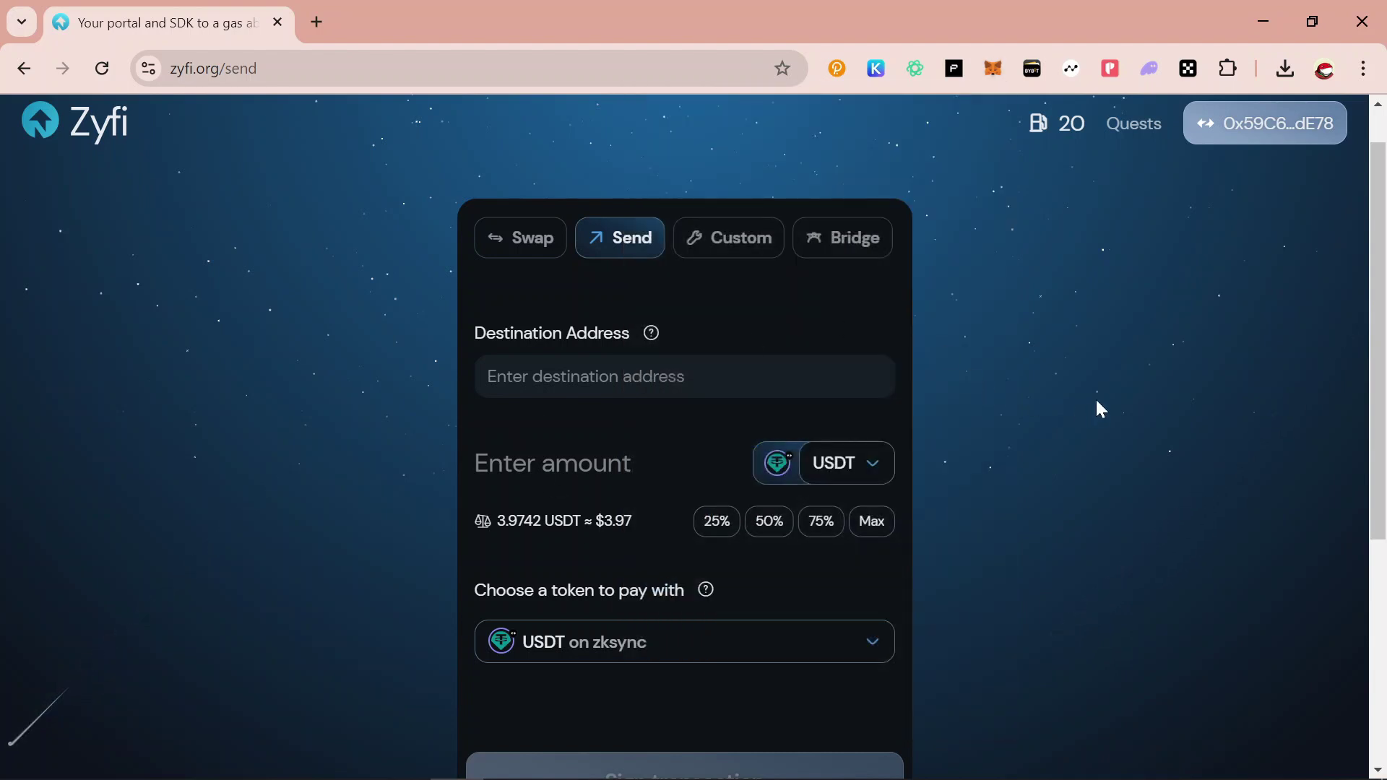
Scroll the Custom transaction form to view Destination Address, Transaction Data and the USDT fee token
scroll(1101, 410, down, 1)
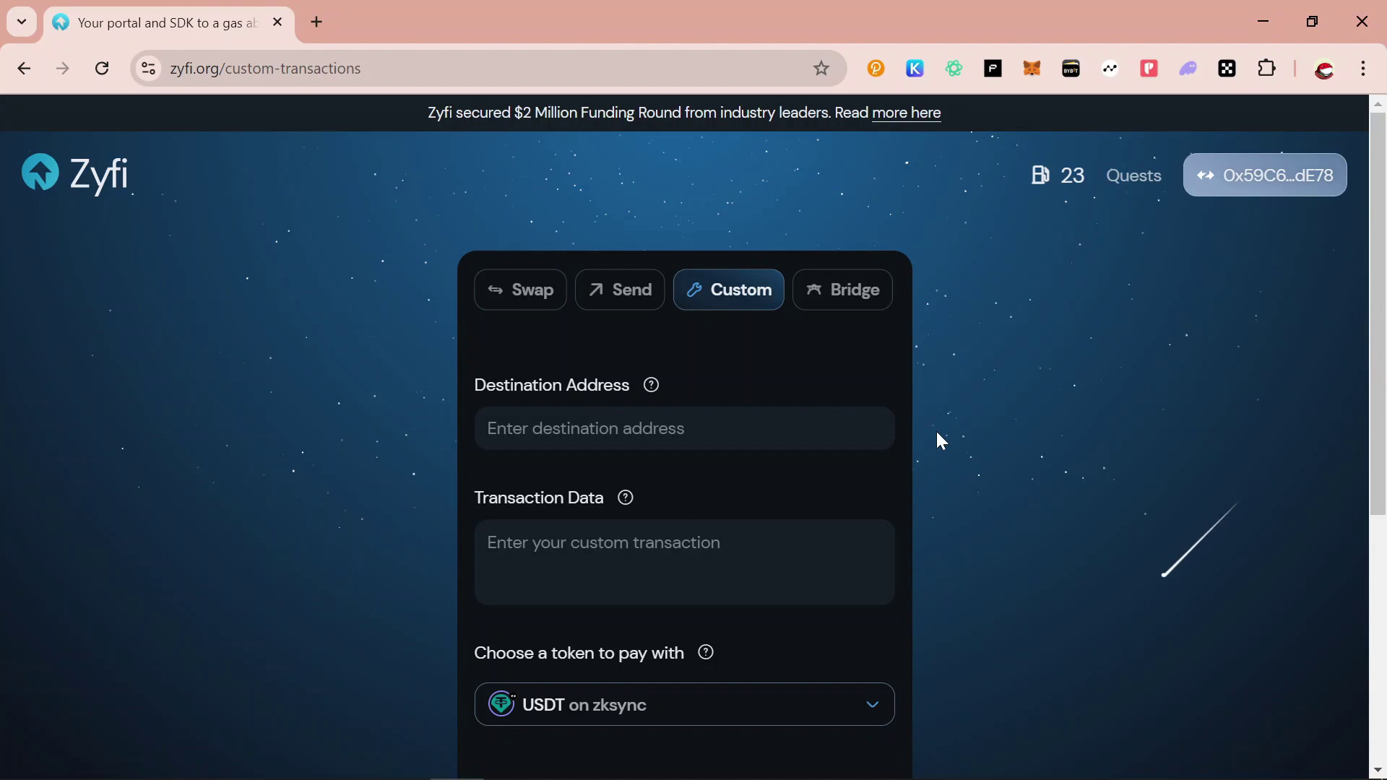
scroll(934, 429, down, 2)
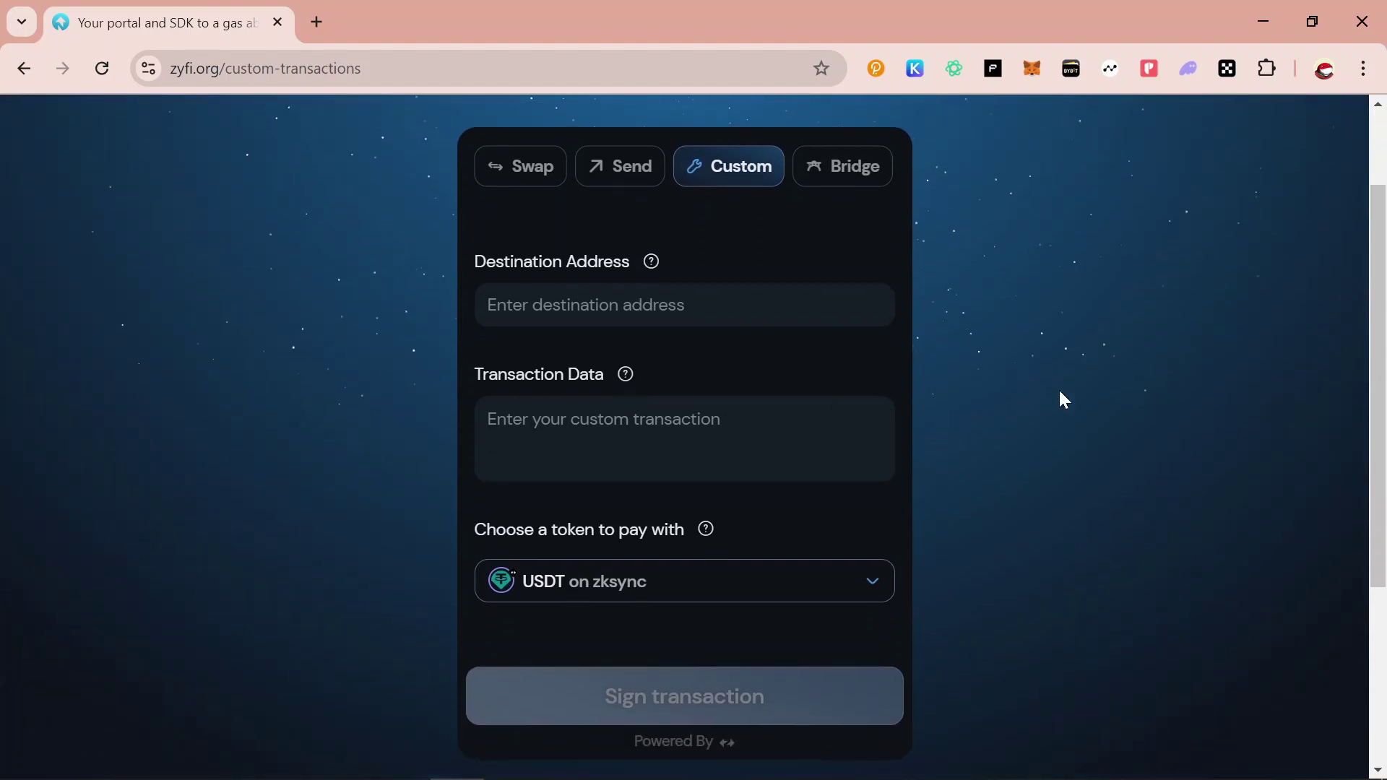
scroll(1063, 399, up, 1)
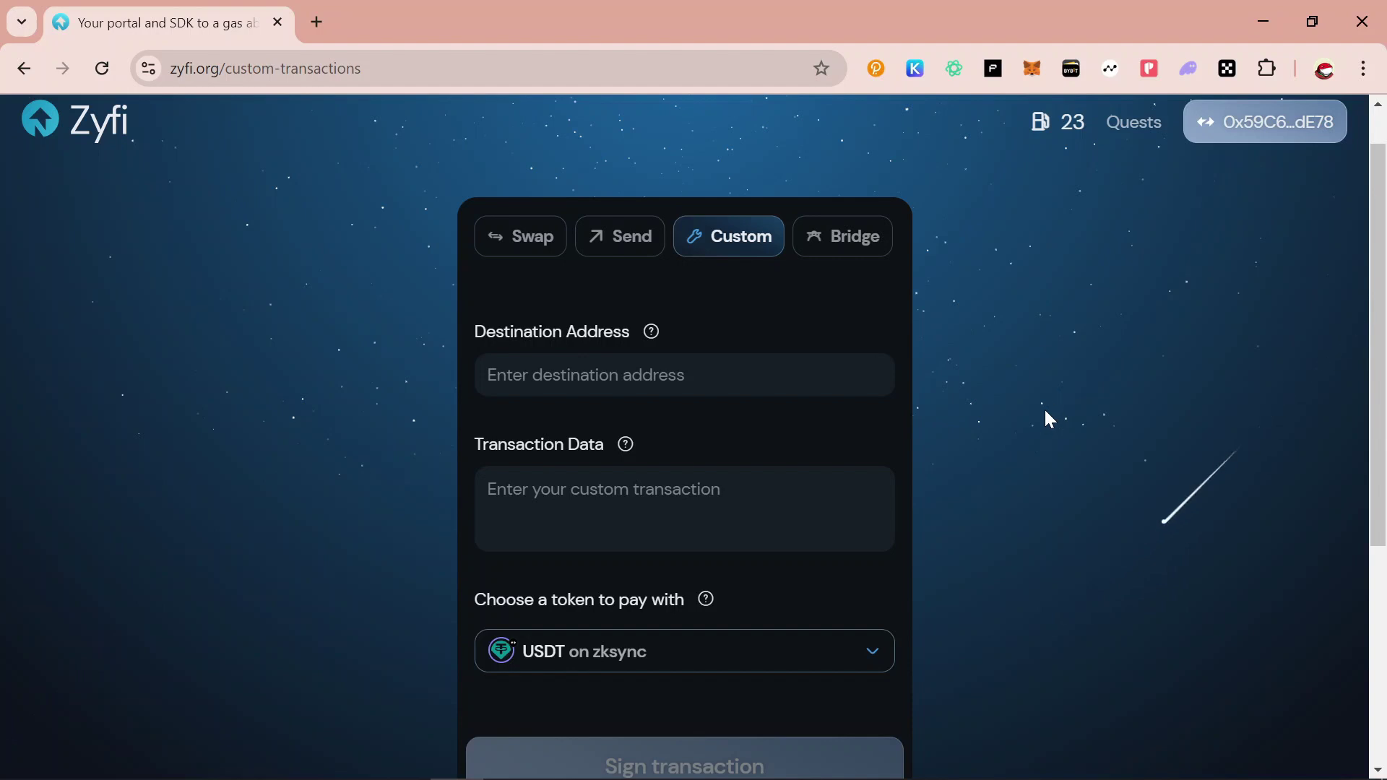
scroll(1046, 411, down, 1)
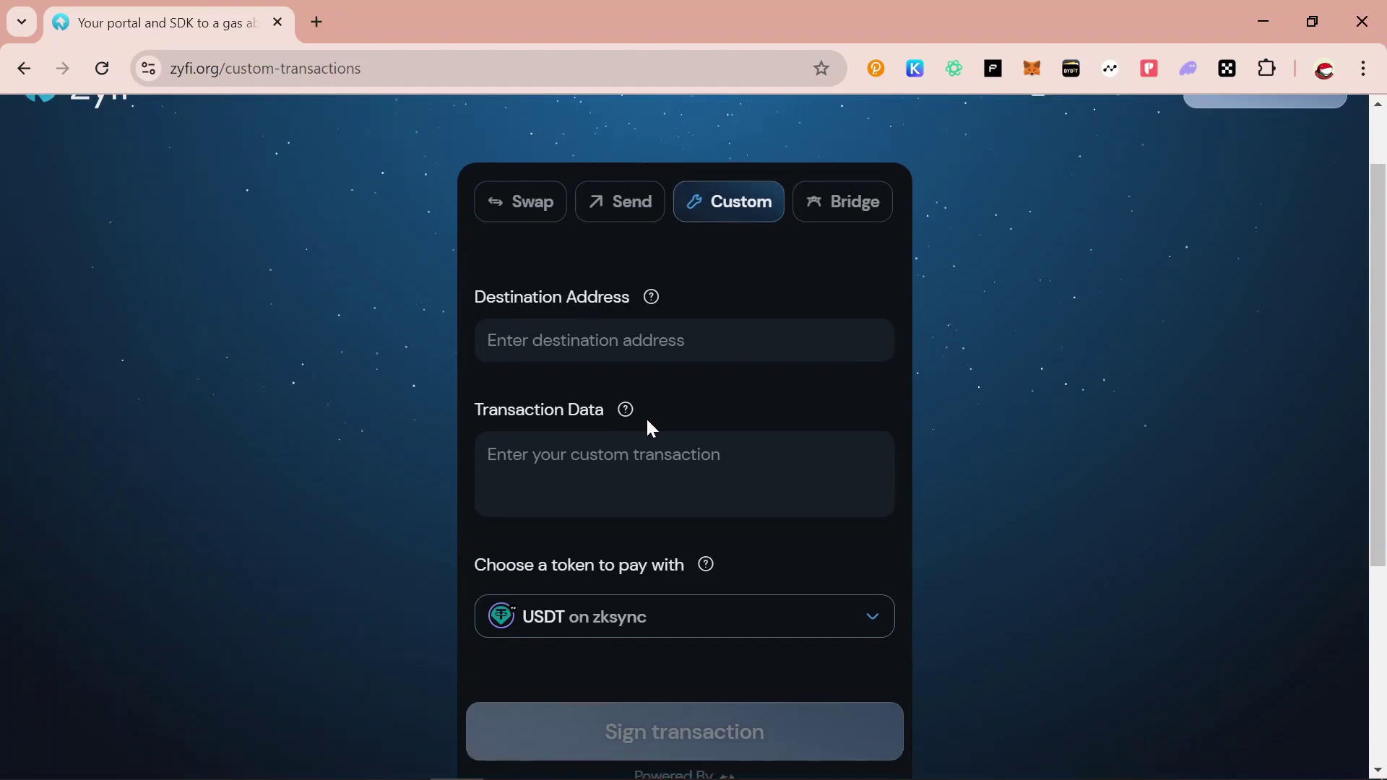
scroll(932, 414, down, 1)
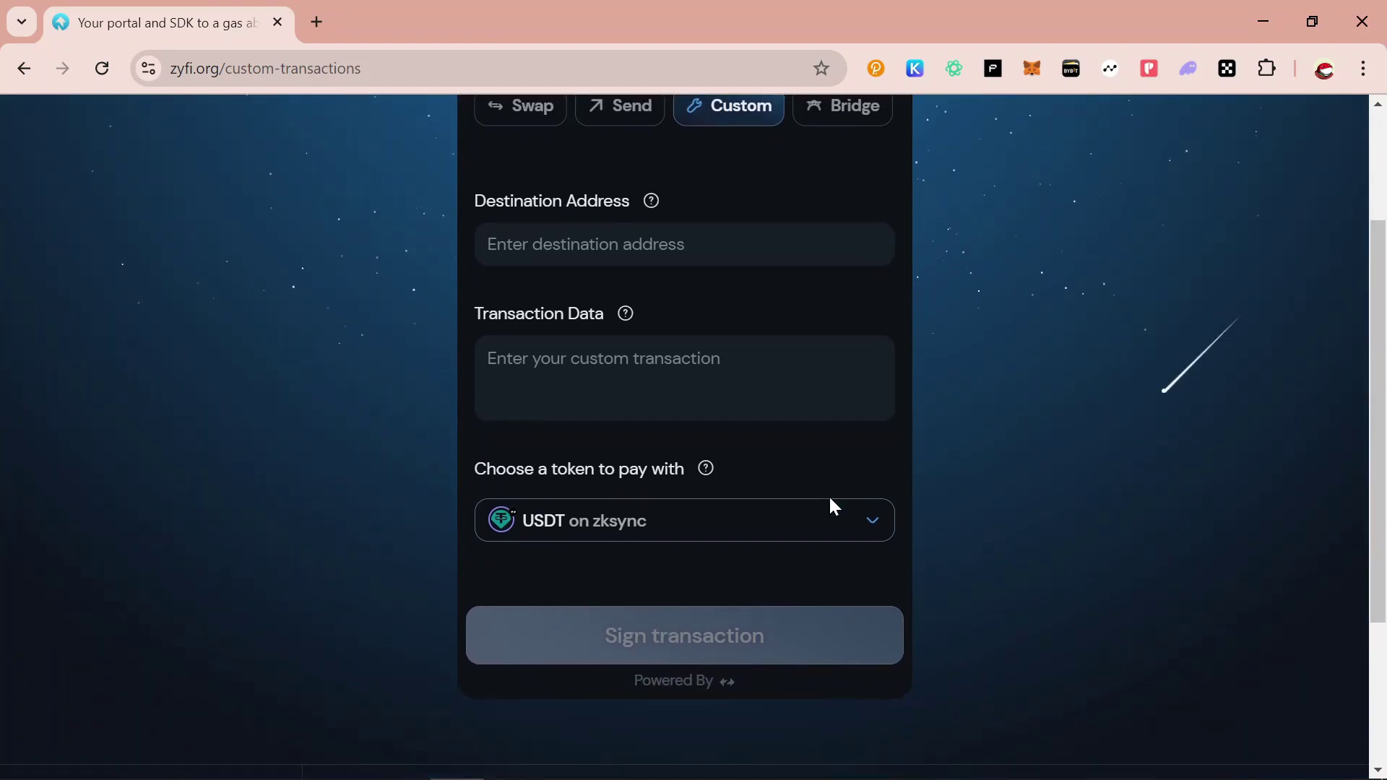
scroll(1056, 380, up, 1)
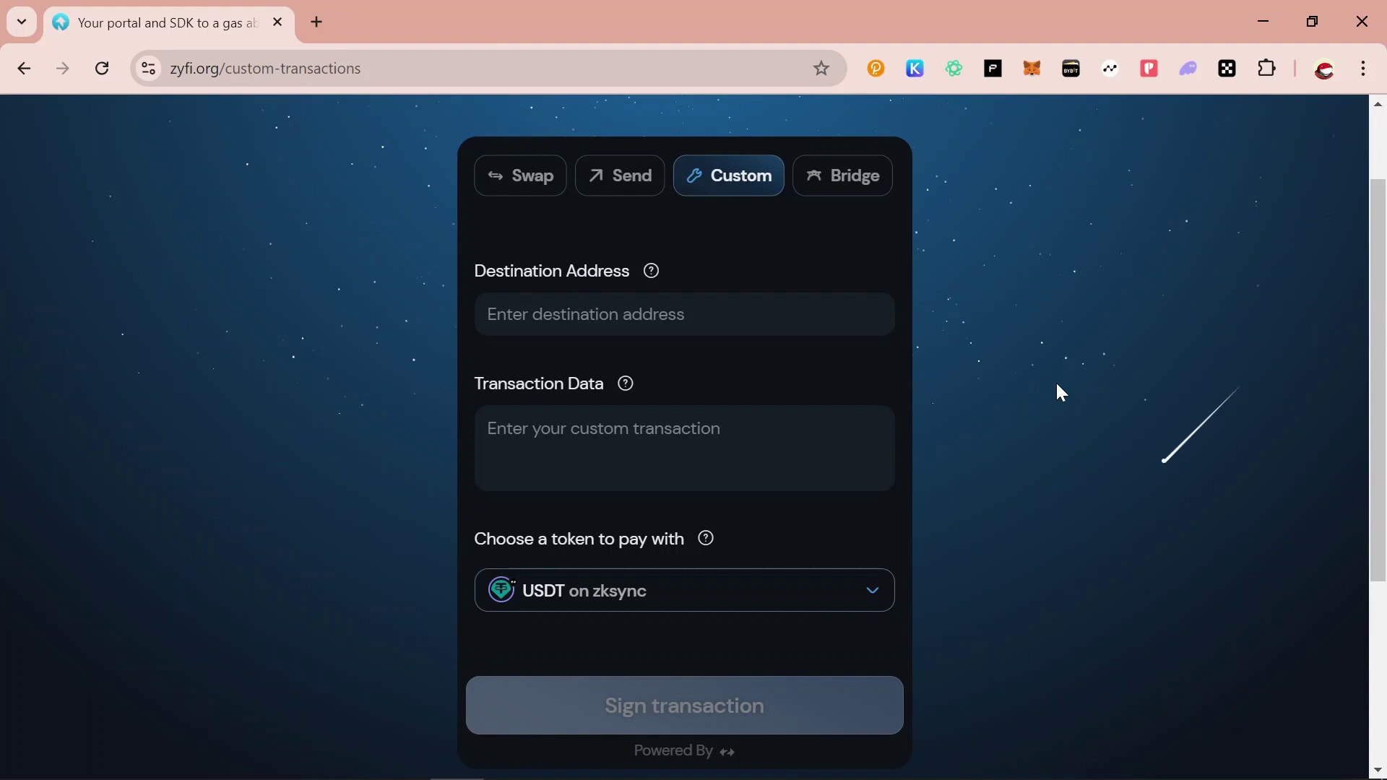
scroll(1059, 392, down, 1)
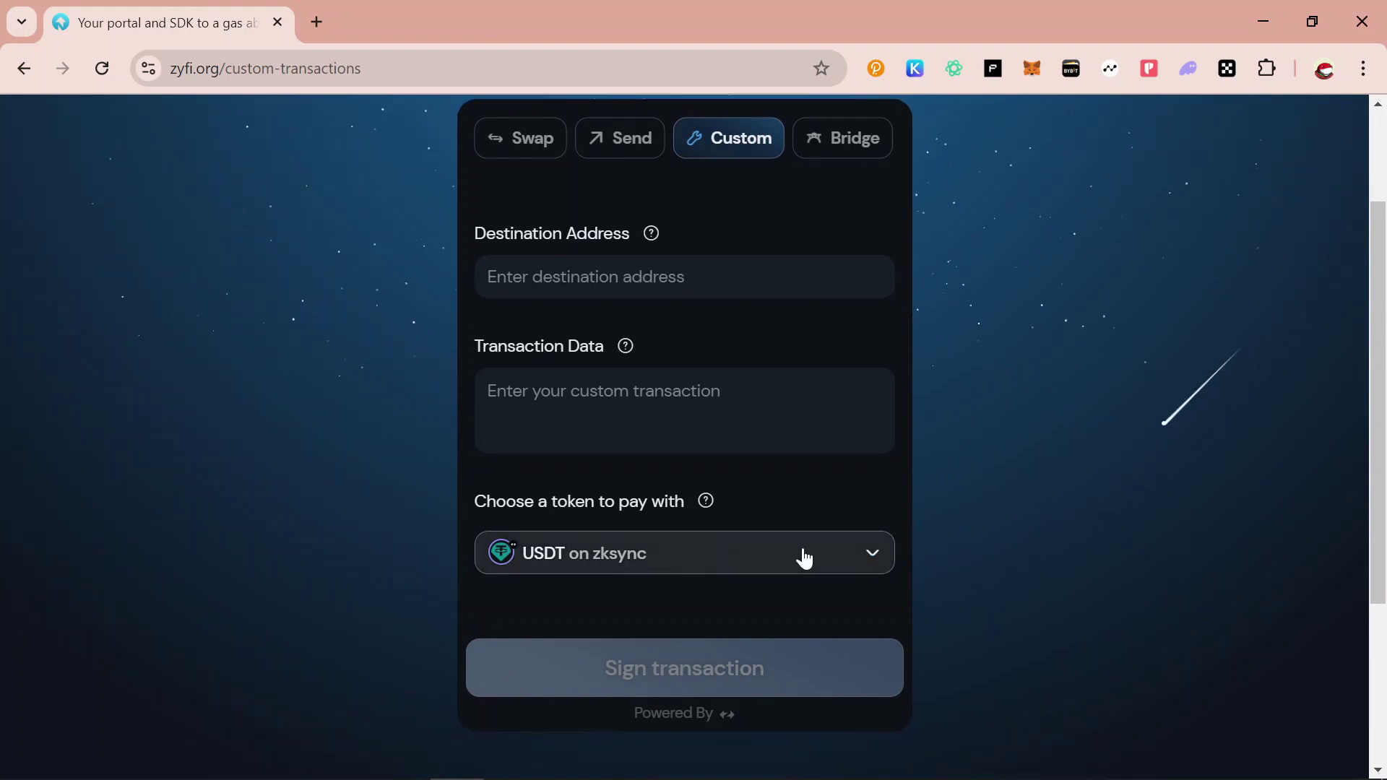
scroll(937, 502, up, 1)
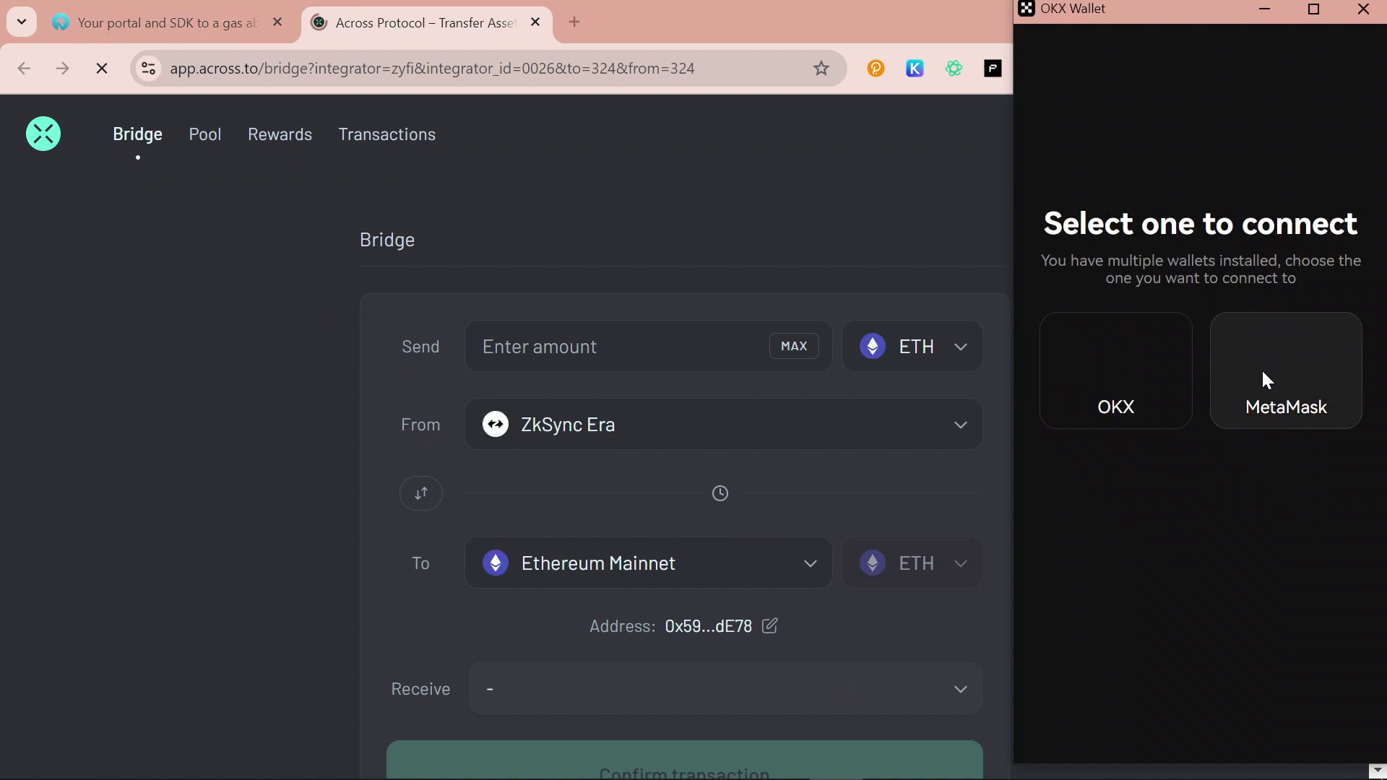
Connect MetaMask to the Across bridge, showing 0.00271 ETH available on ZkSync Era
click(1262, 370)
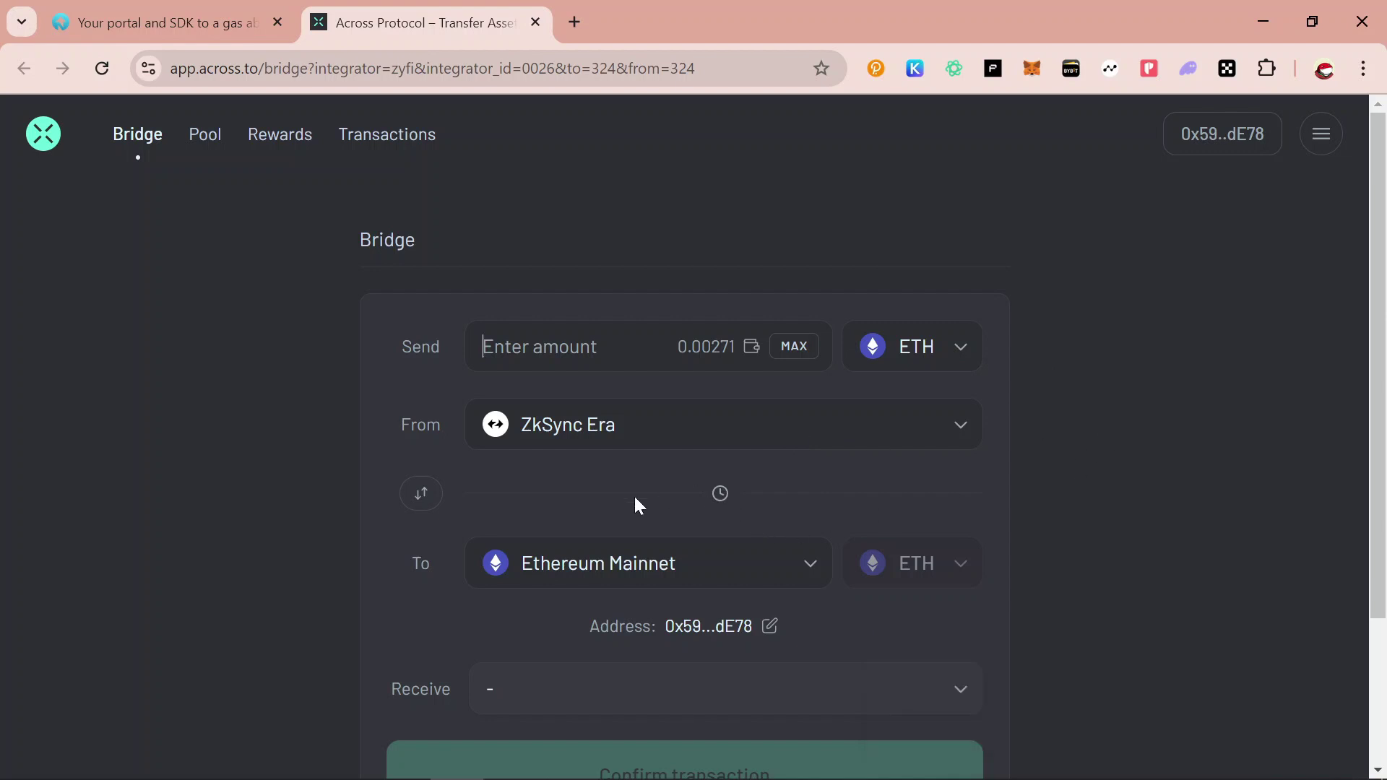
scroll(883, 459, down, 1)
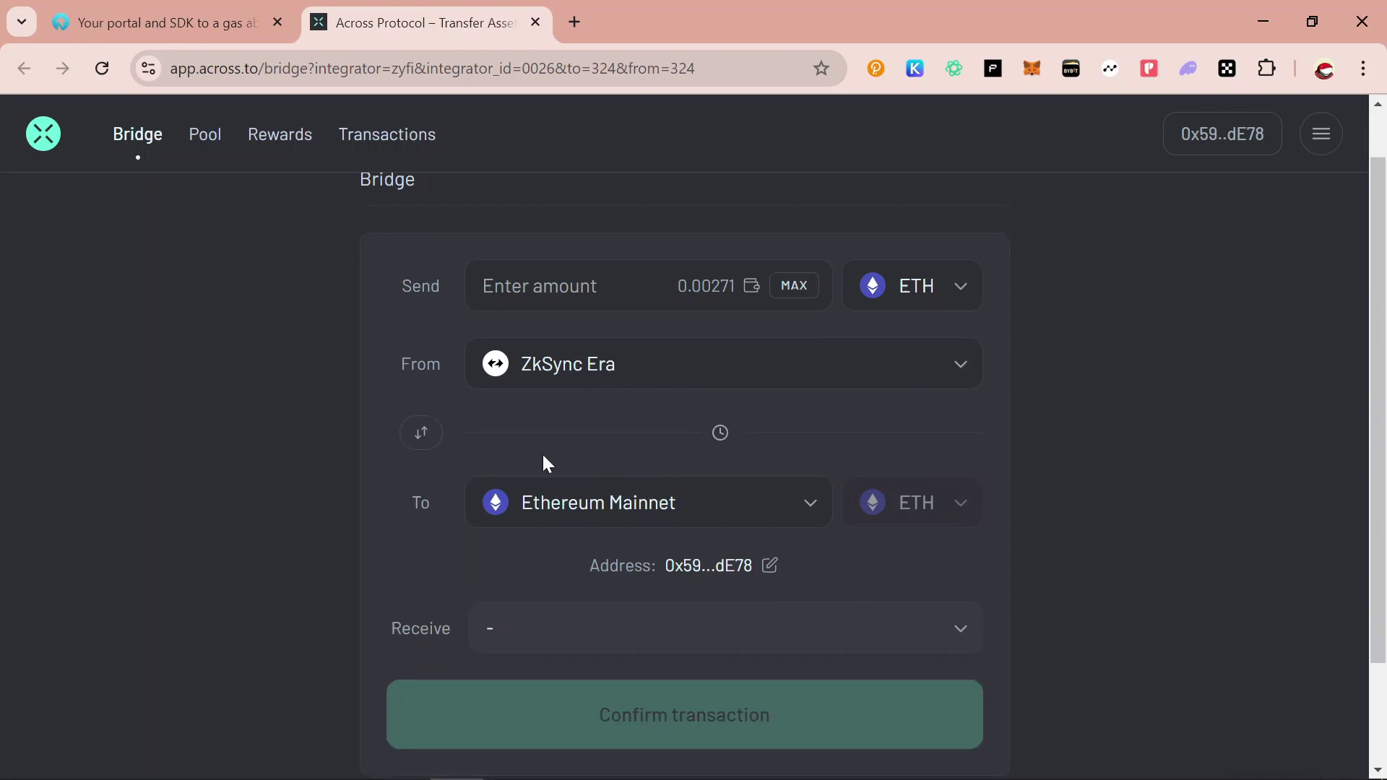
Swap the bridge direction to Ethereum Mainnet → ZkSync Era and view the Switch network button
click(424, 436)
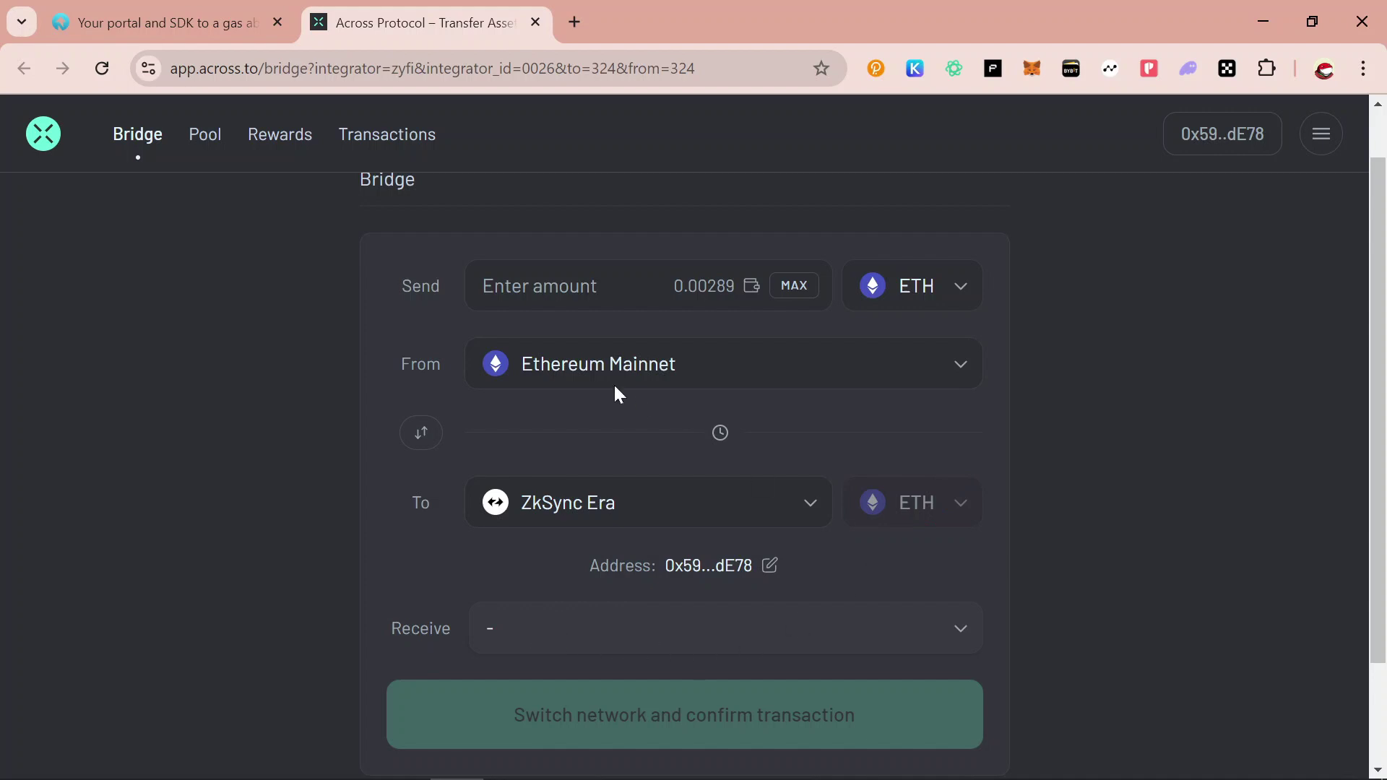
scroll(1242, 362, down, 2)
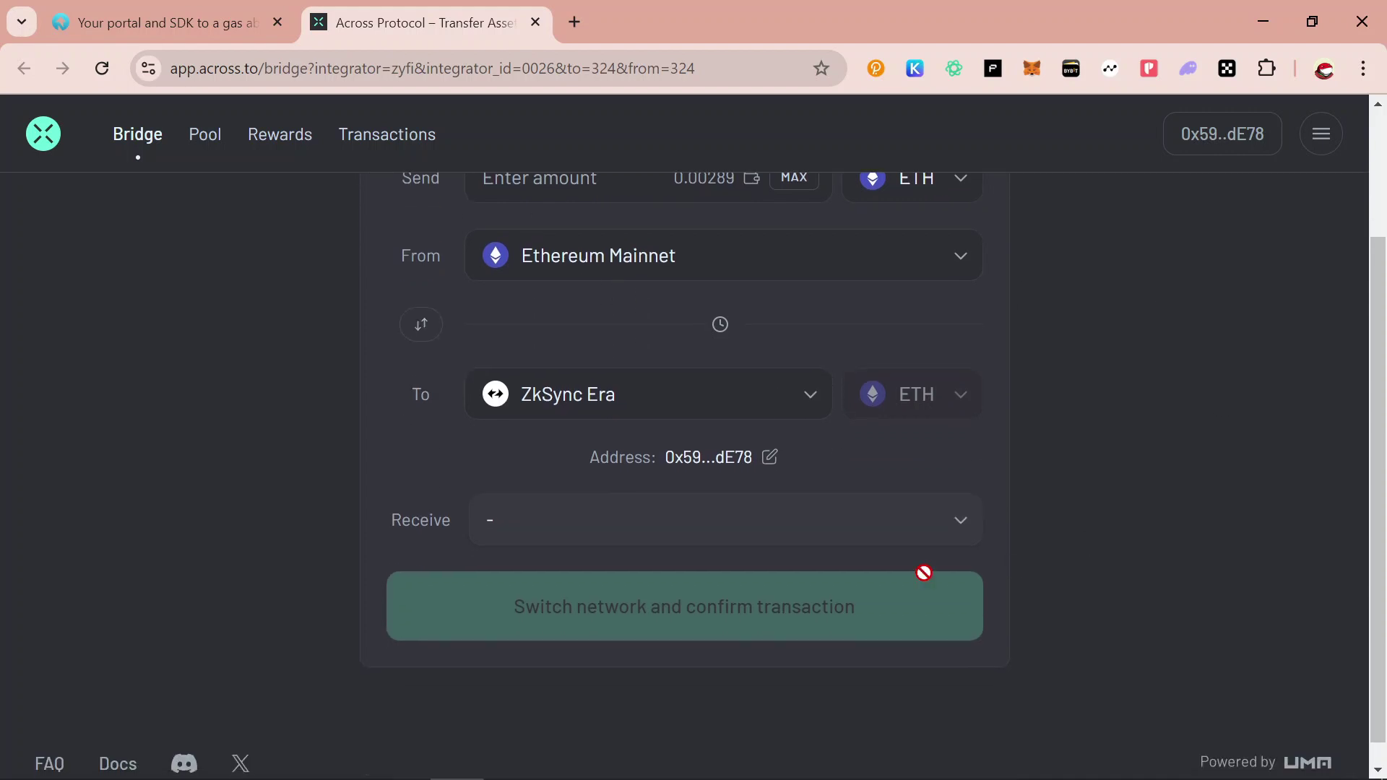
scroll(1128, 491, up, 3)
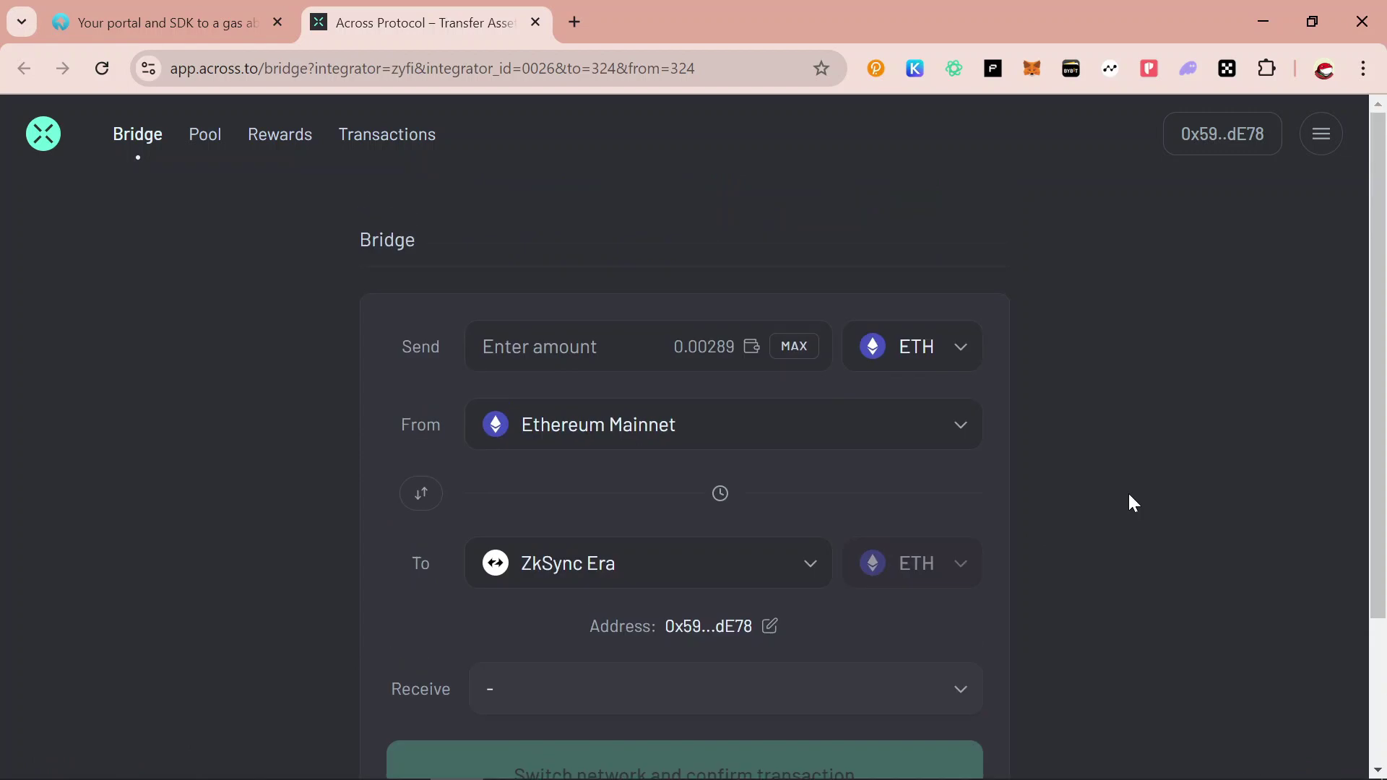
scroll(1132, 501, down, 1)
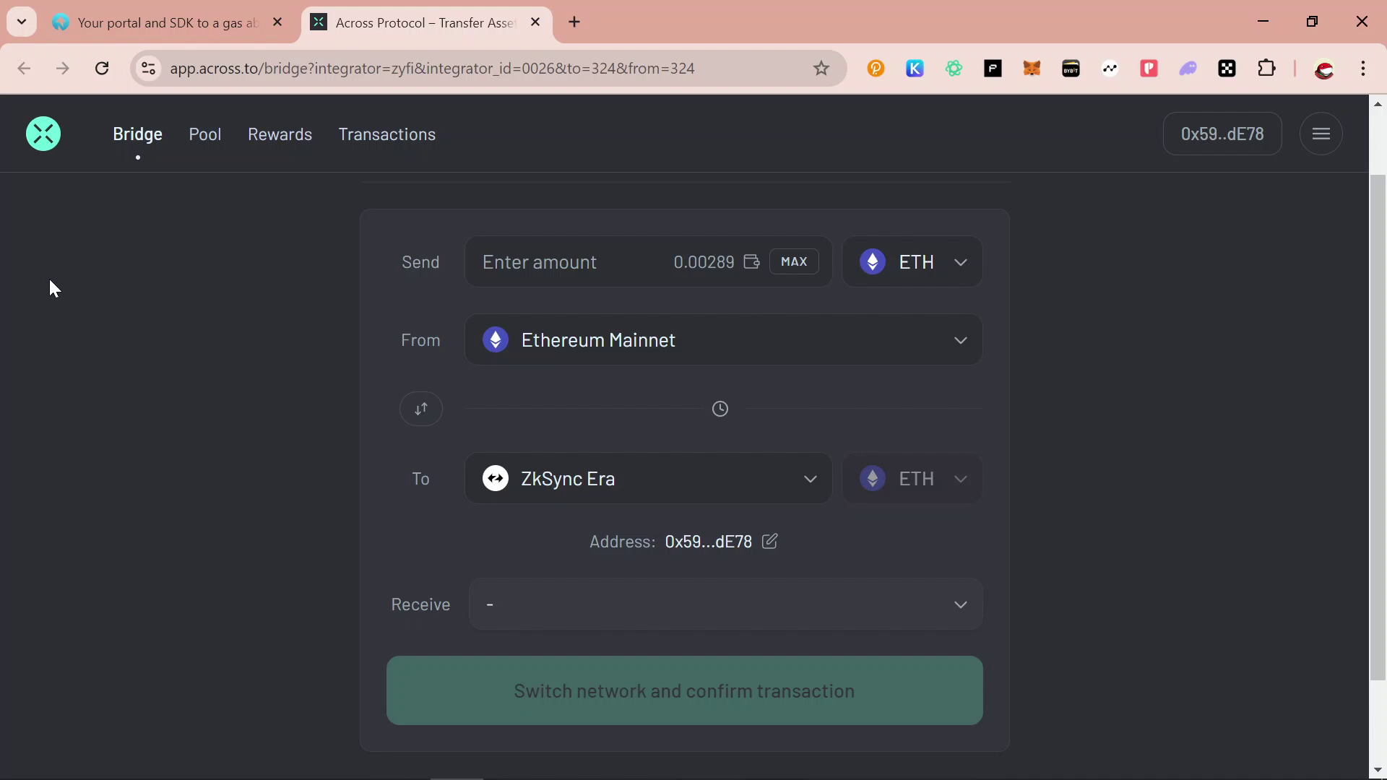
Close the Across tab, returning to Zyfi's 2 USDT to ETH swap form
key(ctrl+w)
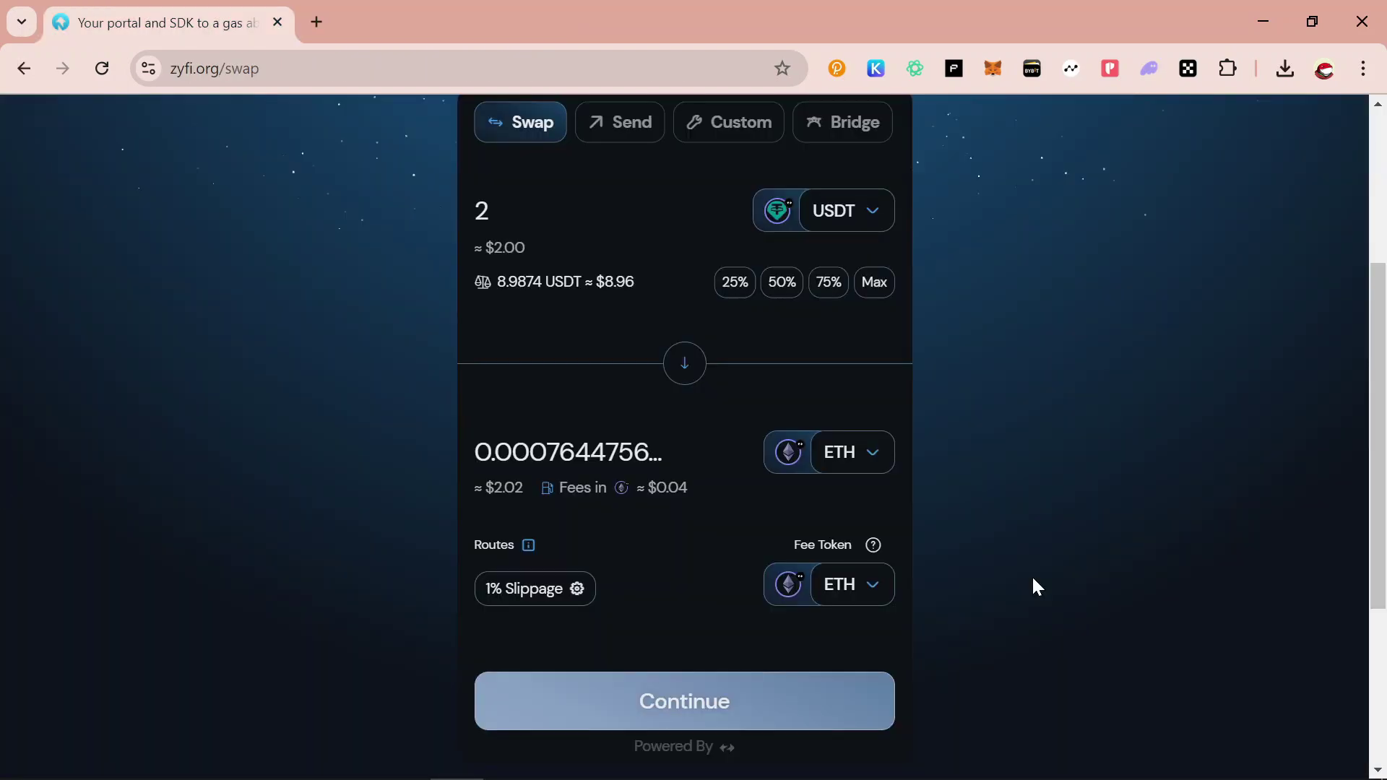
scroll(1033, 580, up, 2)
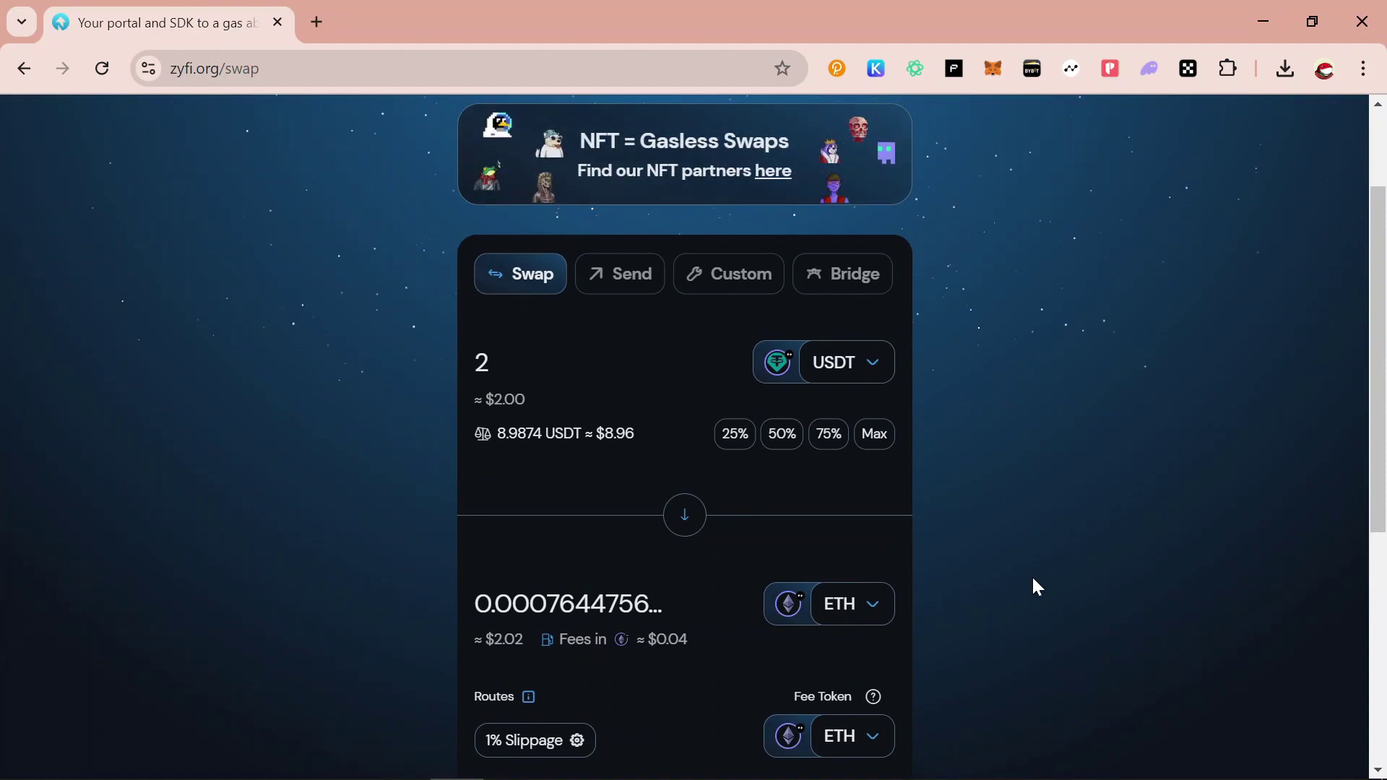
scroll(1033, 579, down, 1)
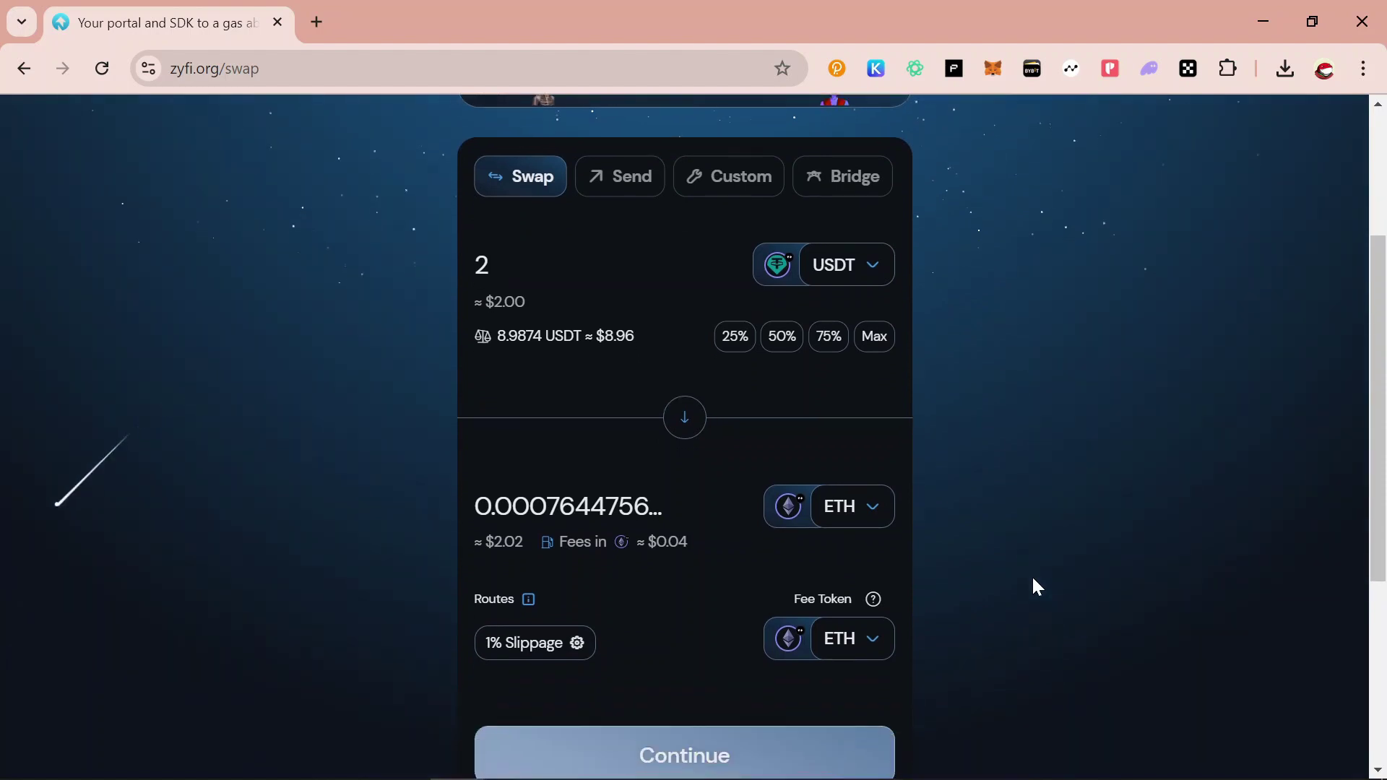
scroll(1033, 579, down, 1)
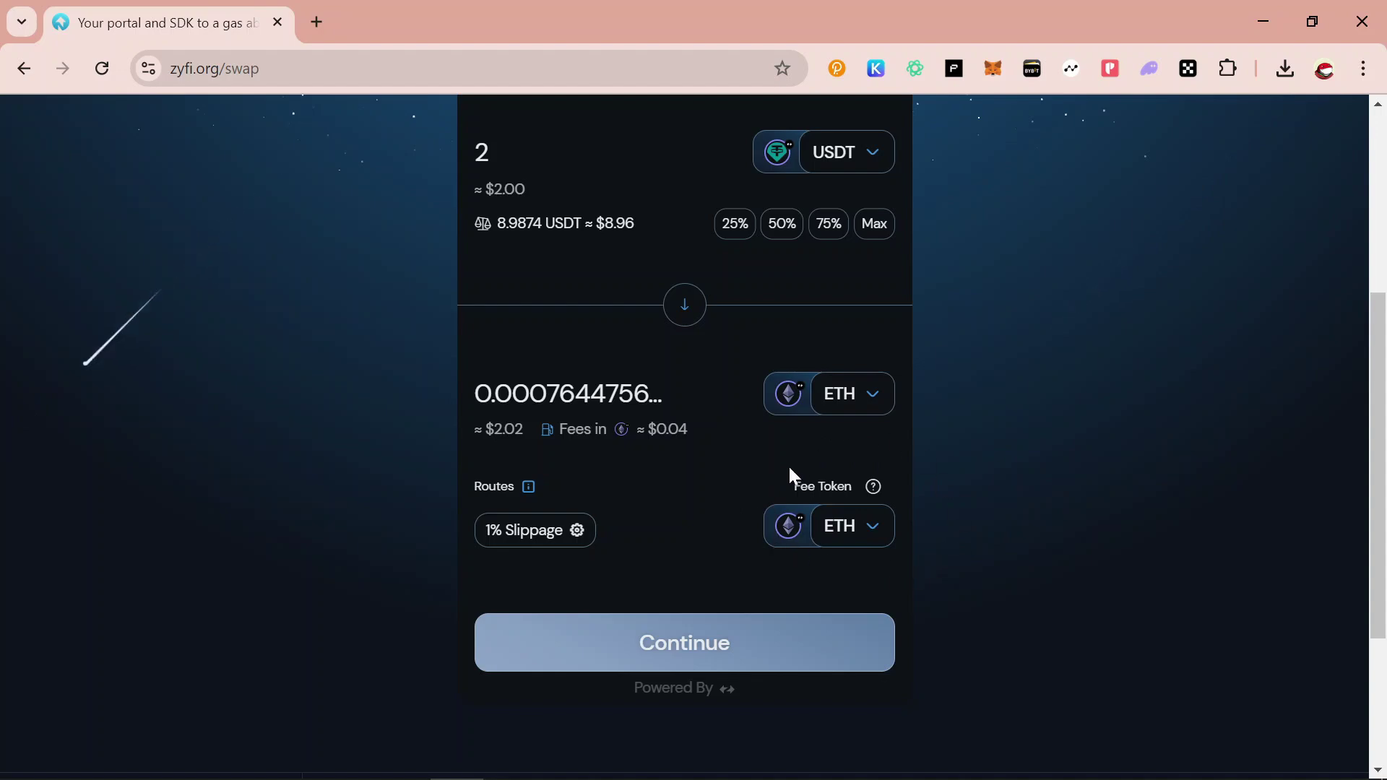
scroll(1001, 432, up, 2)
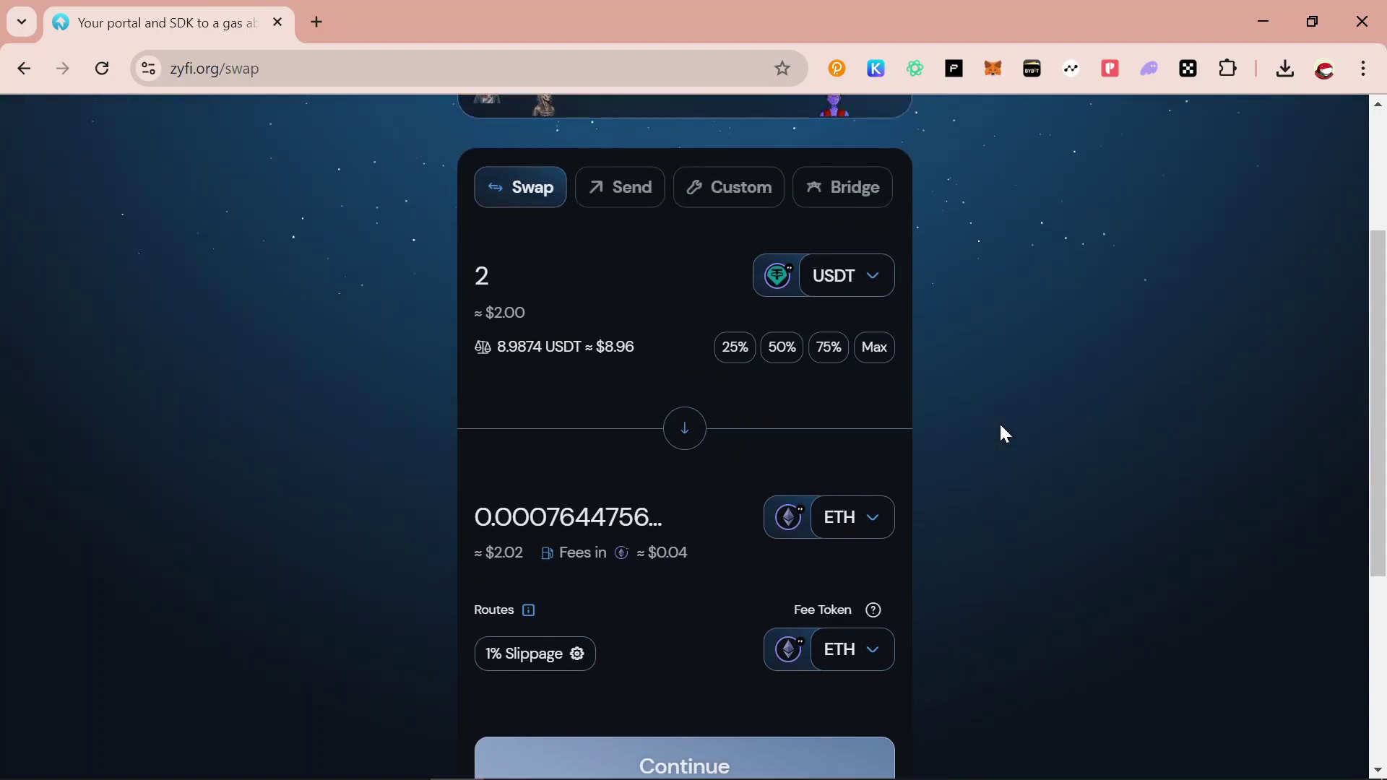
scroll(1000, 431, up, 2)
Scroll through the Zyfi Swap page and its banners
scroll(1000, 432, down, 1)
scroll(1000, 426, down, 2)
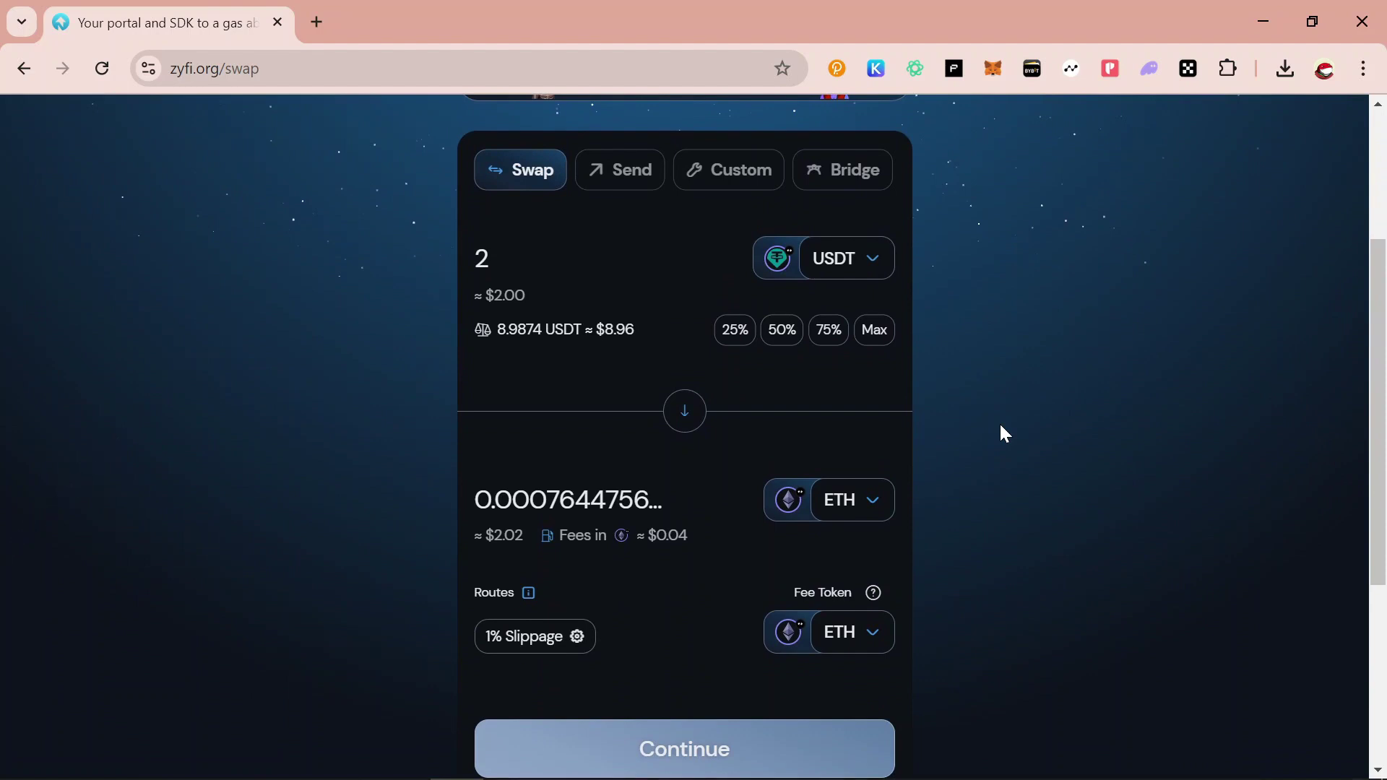
scroll(1004, 433, up, 3)
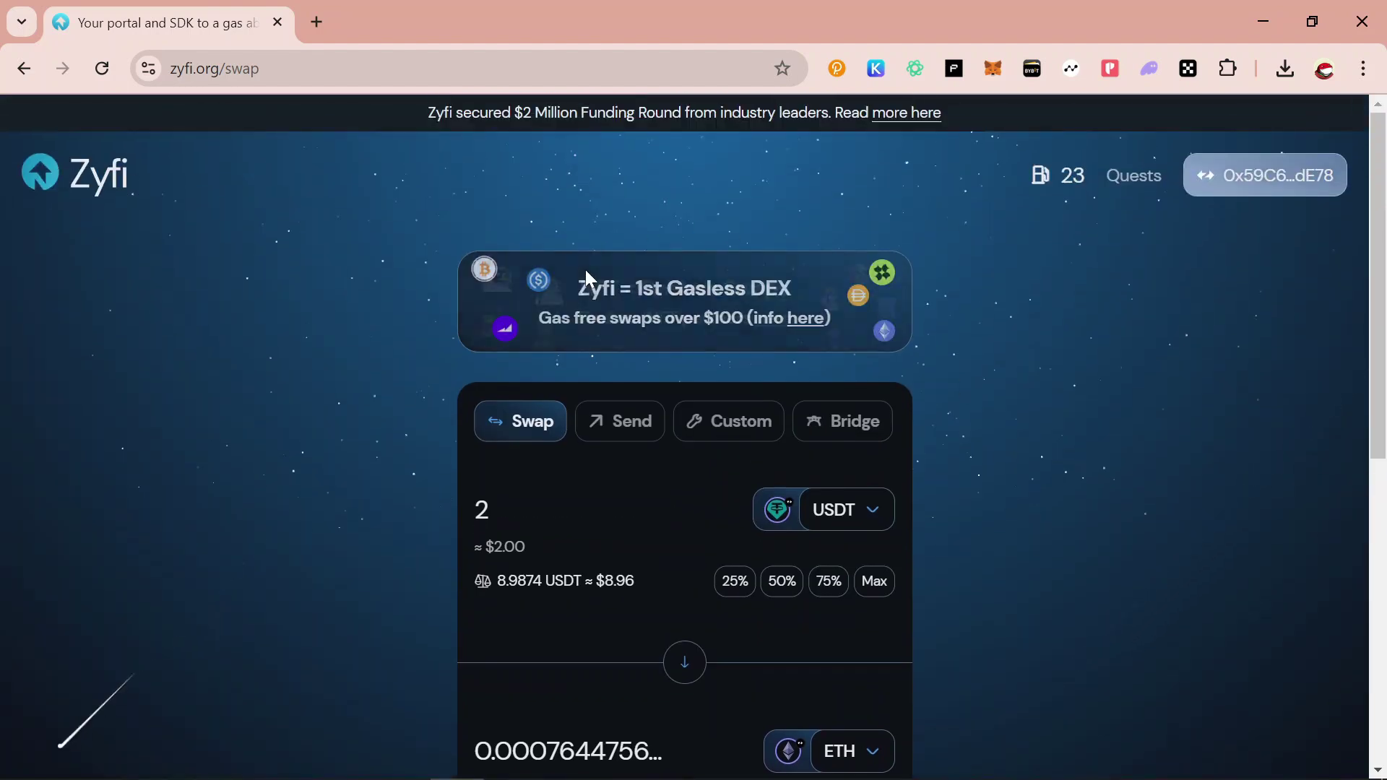
scroll(988, 314, down, 1)
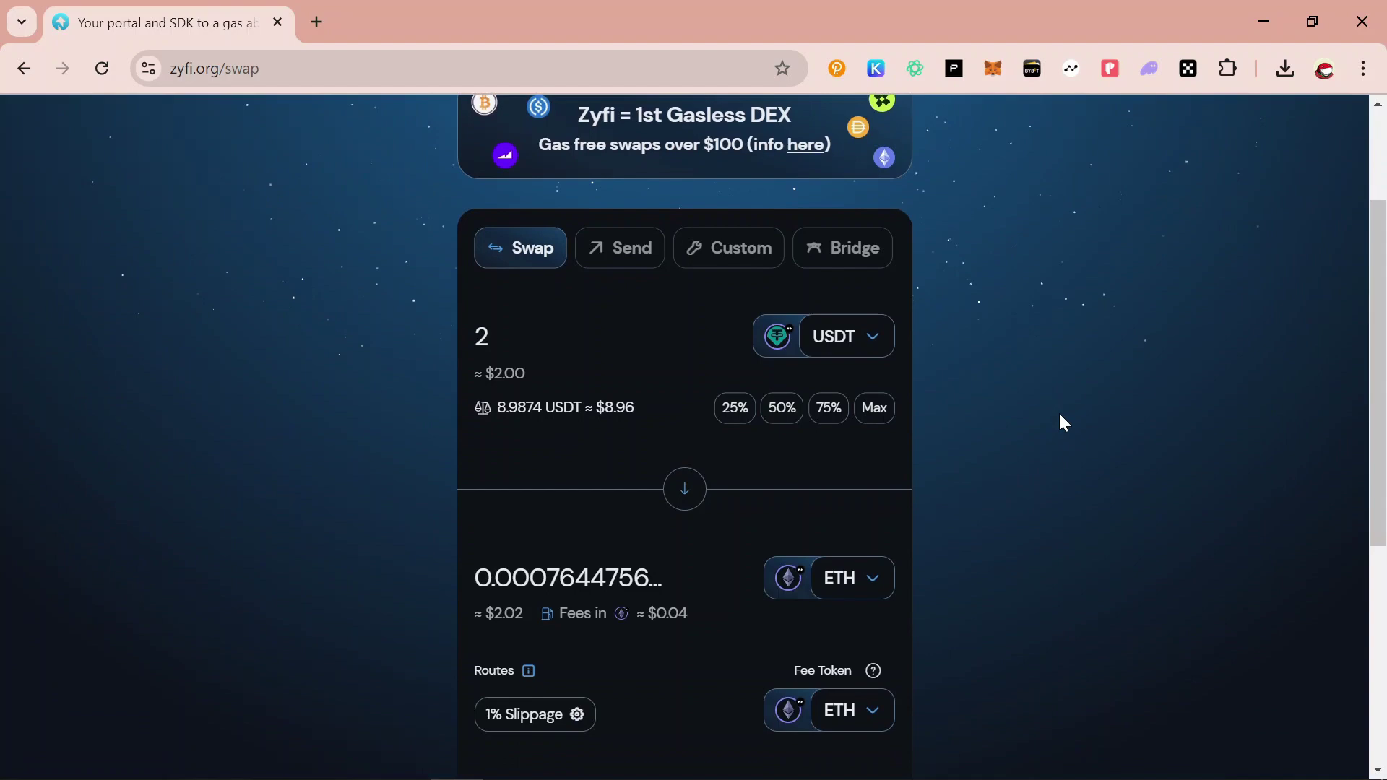
scroll(1060, 422, down, 1)
scroll(1060, 422, up, 2)
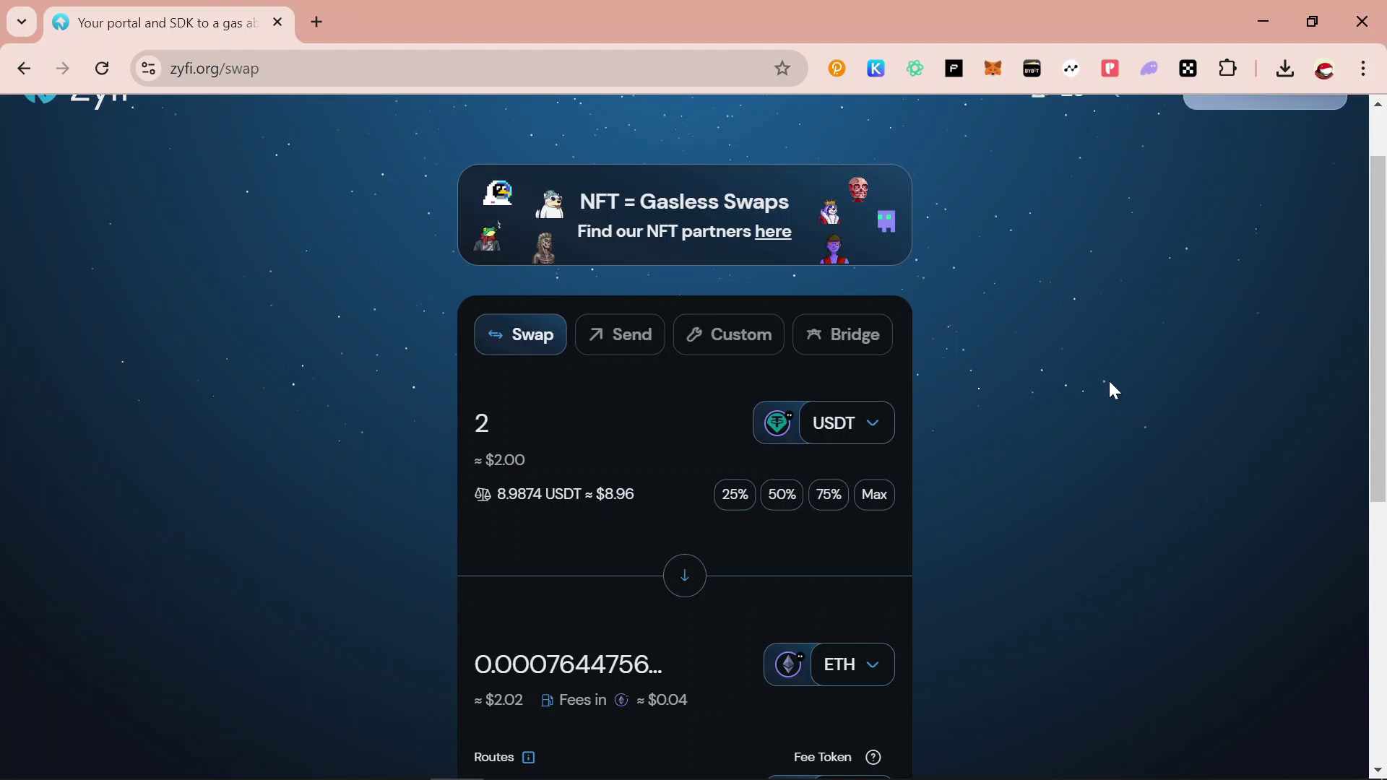
scroll(1109, 383, down, 1)
scroll(1109, 382, down, 2)
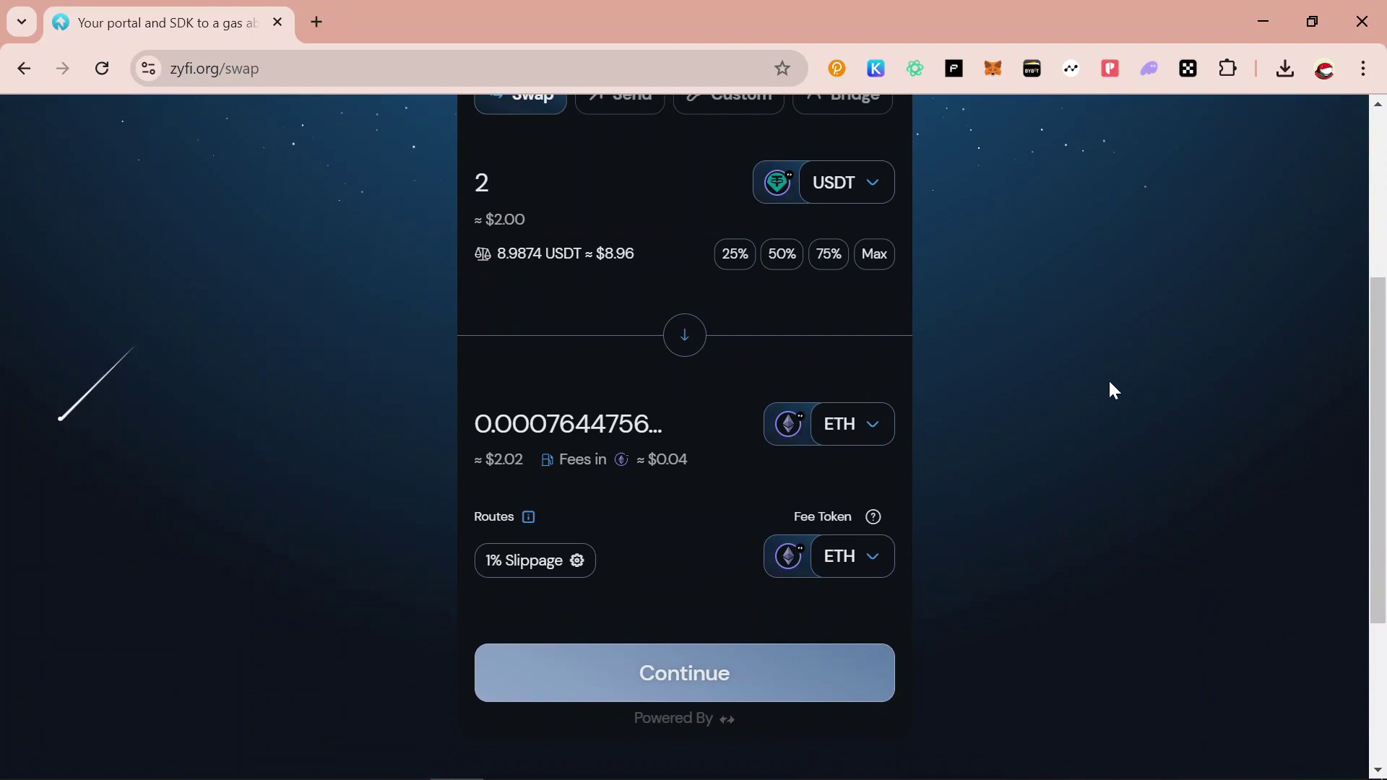
scroll(1110, 390, up, 4)
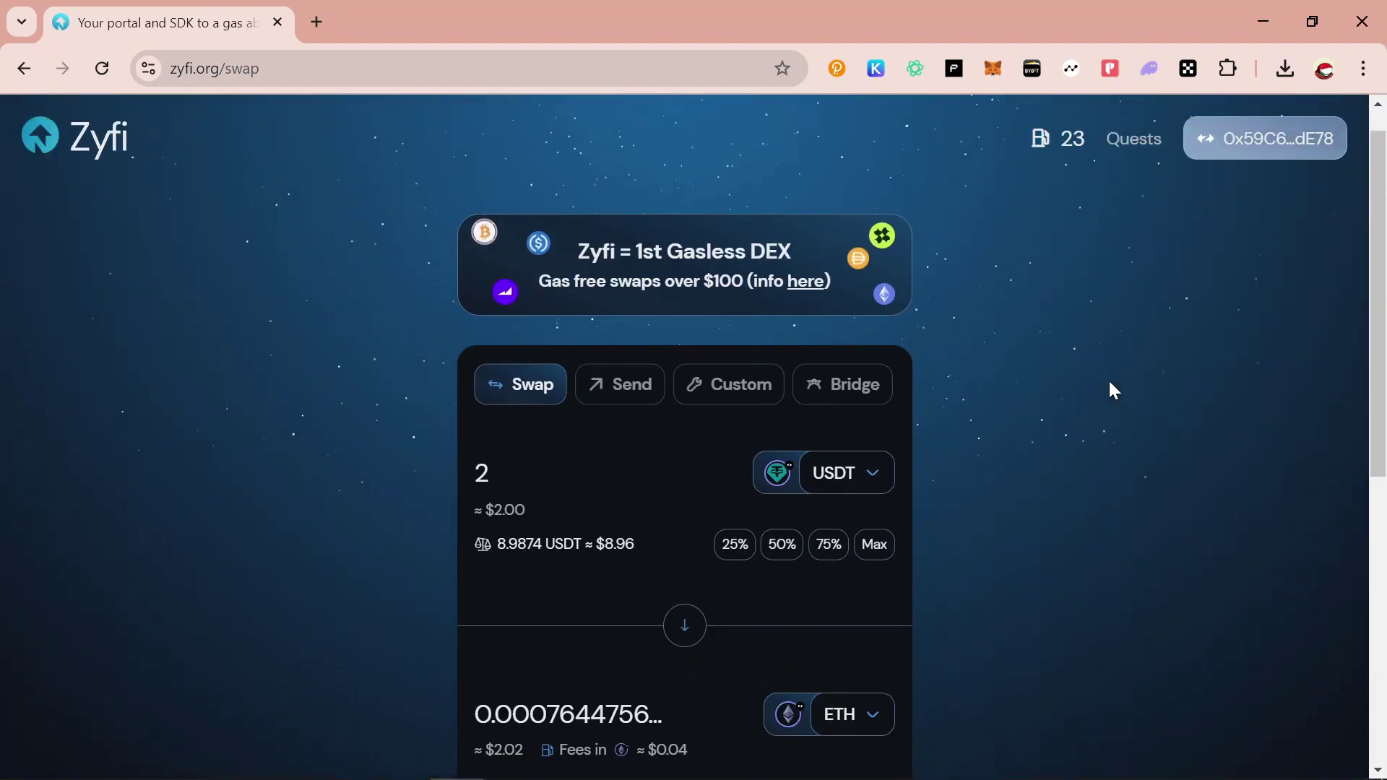
scroll(1109, 390, down, 3)
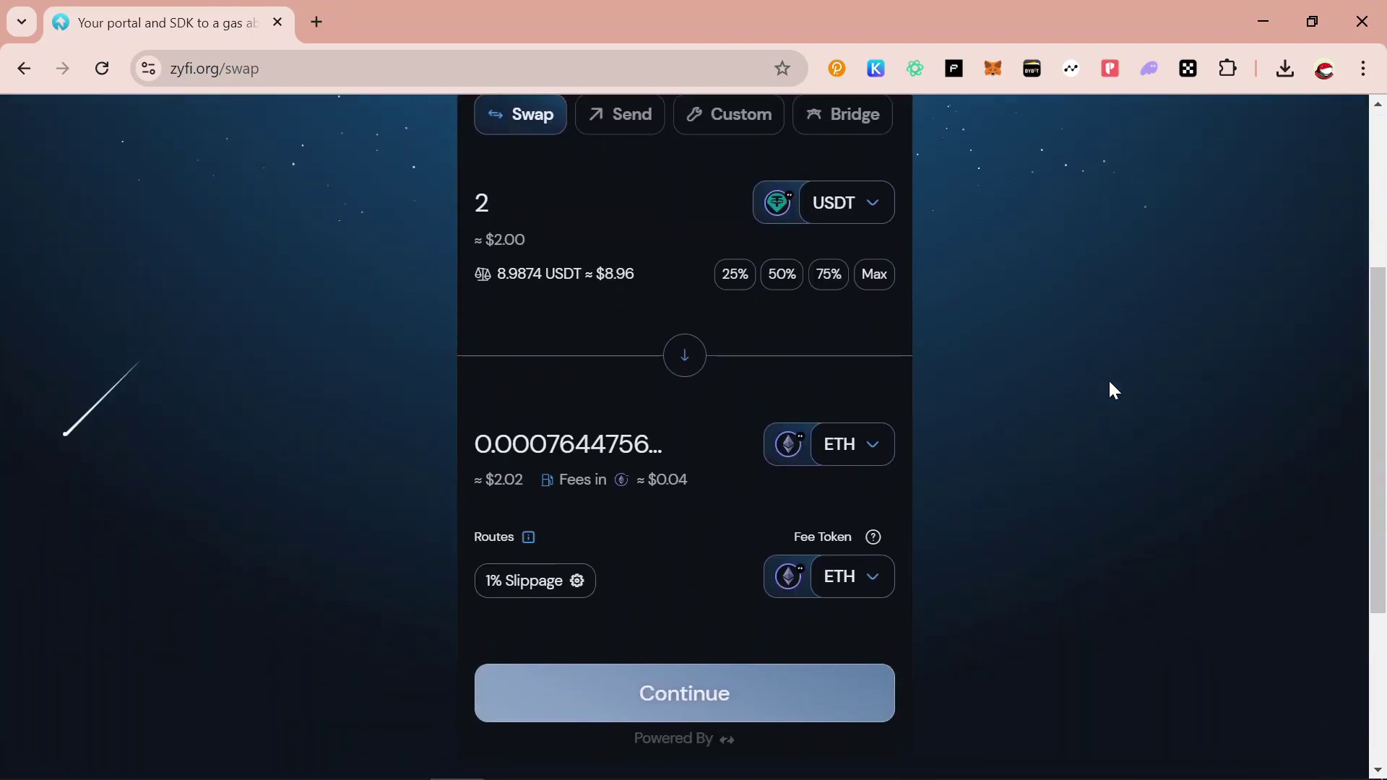